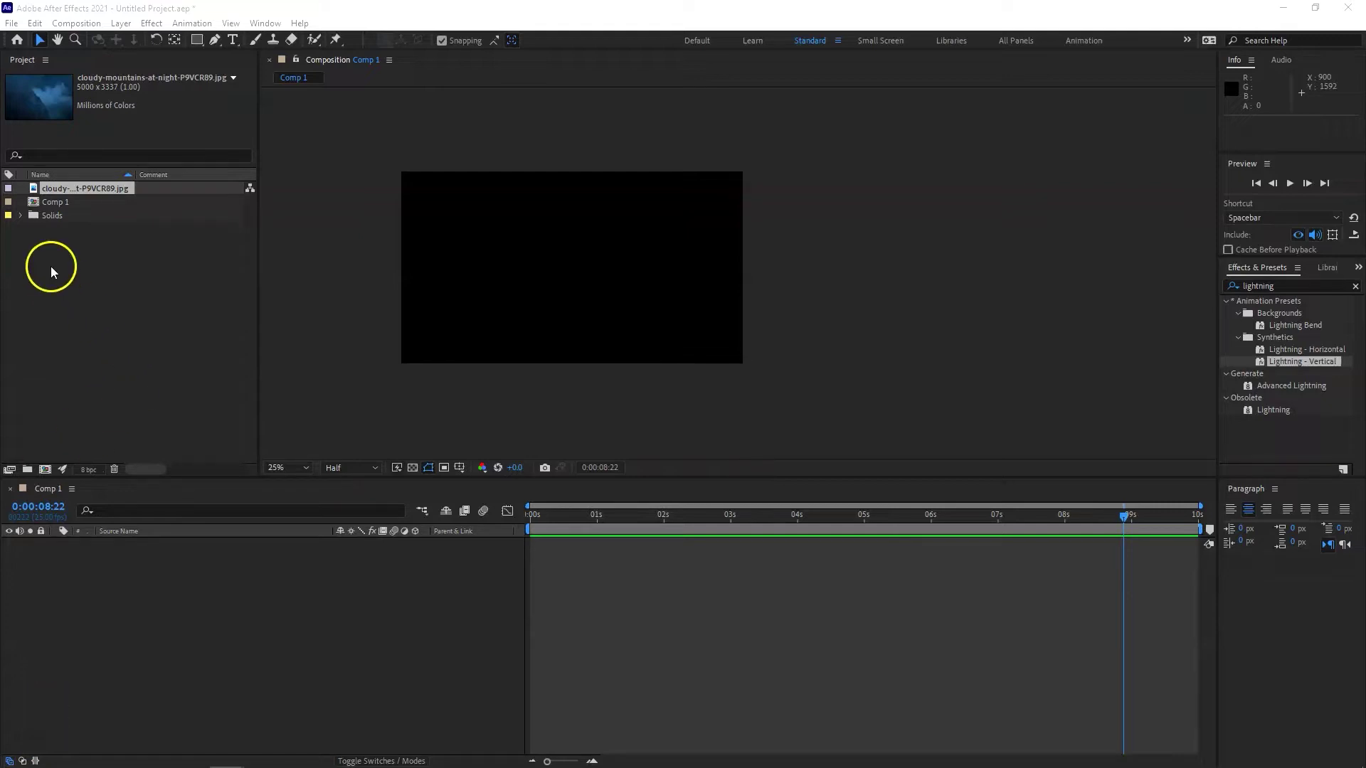
Step: Place the cloudy mountains jpg in the Comp 1 timeline and set its Scale to 40%
{"action": "left_click_drag", "start_coordinate": [107, 186], "coordinate": [136, 565]}
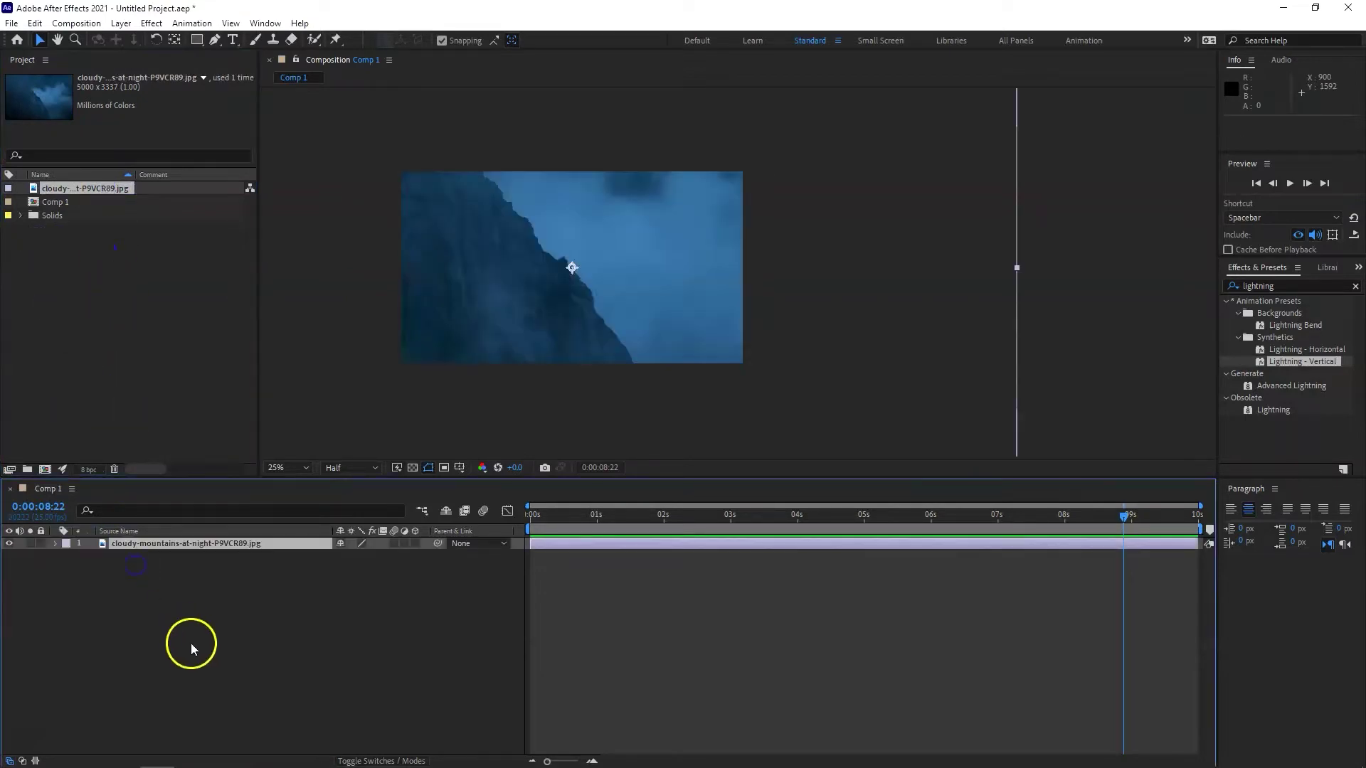
{"action": "key", "text": "s"}
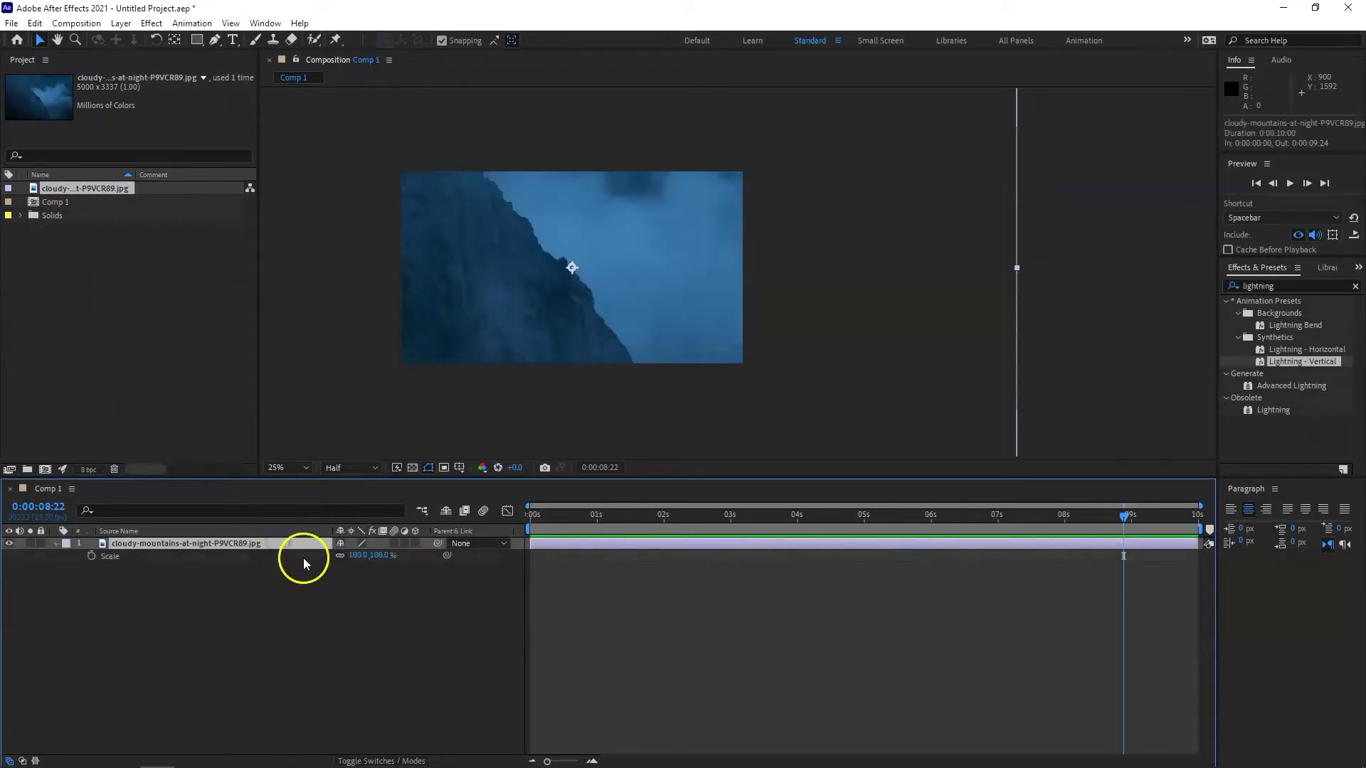
{"action": "left_click_drag", "start_coordinate": [353, 555], "coordinate": [318, 555]}
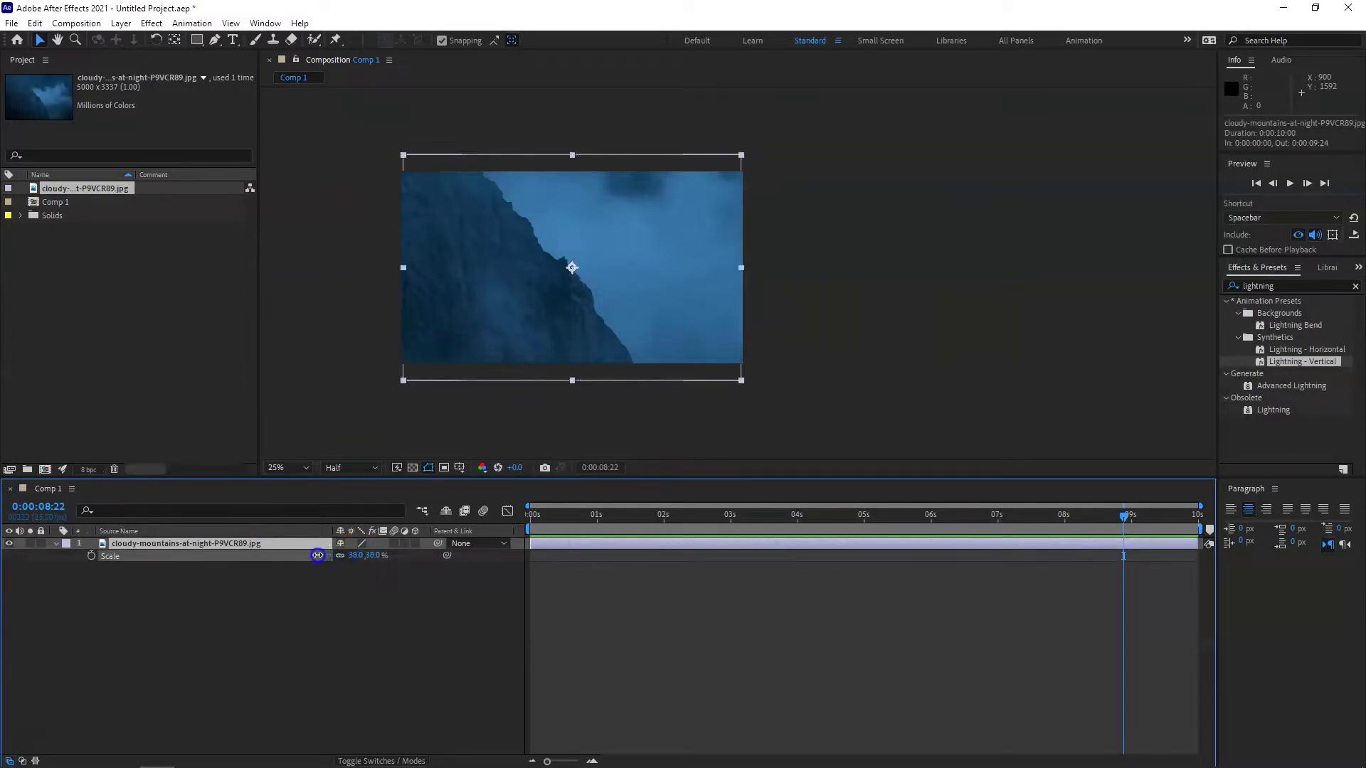
{"action": "left_click", "coordinate": [353, 549]}
{"action": "type", "text": "40"}
{"action": "key", "text": "Return"}
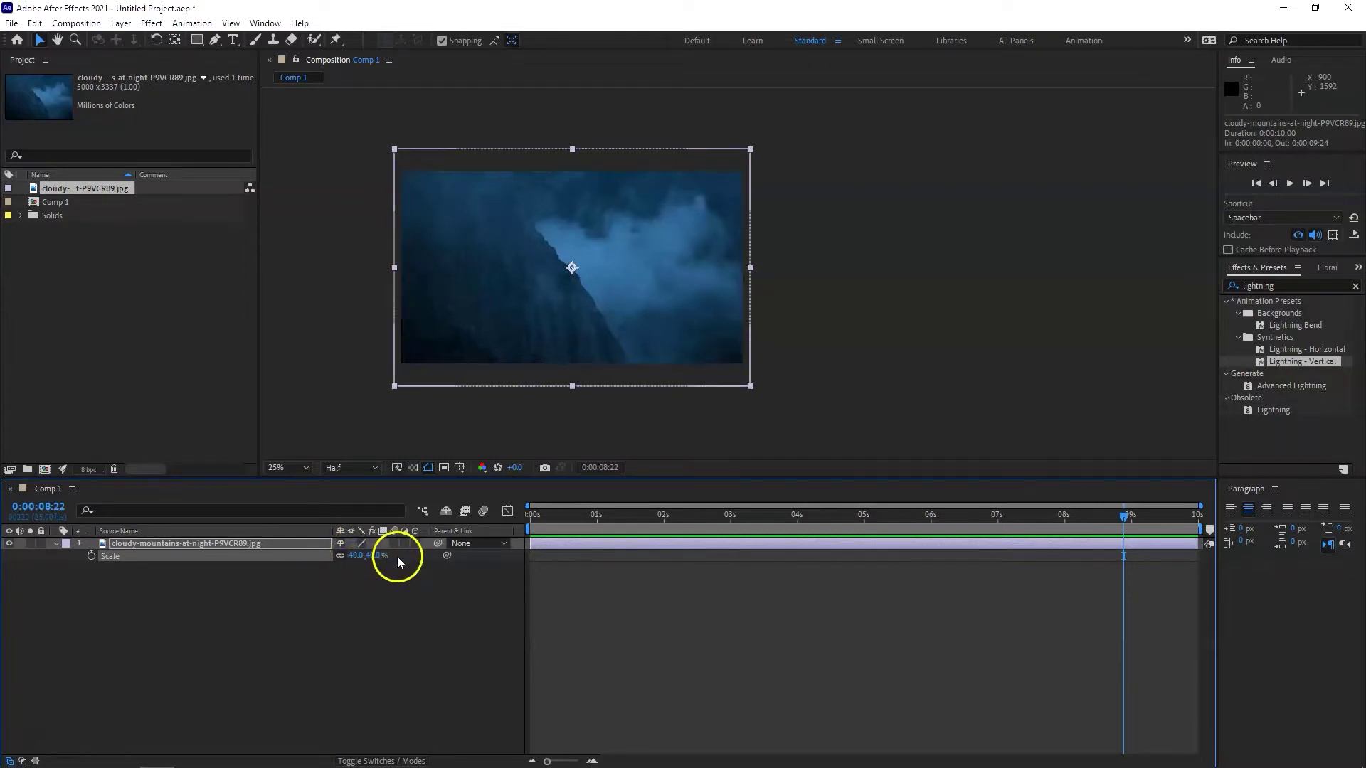
{"action": "left_click", "coordinate": [397, 556]}
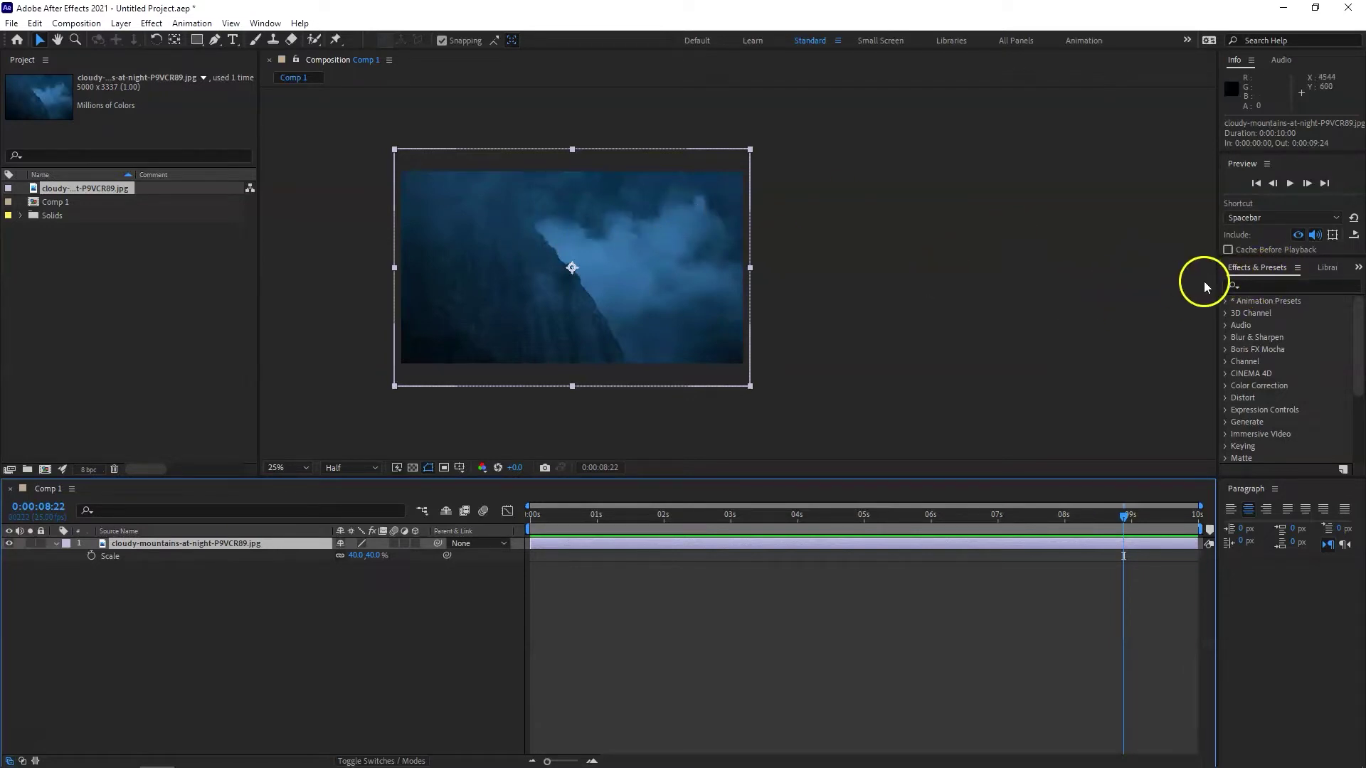
Step: Search the Effects & Presets panel for 'lightning'
{"action": "left_click", "coordinate": [273, 26]}
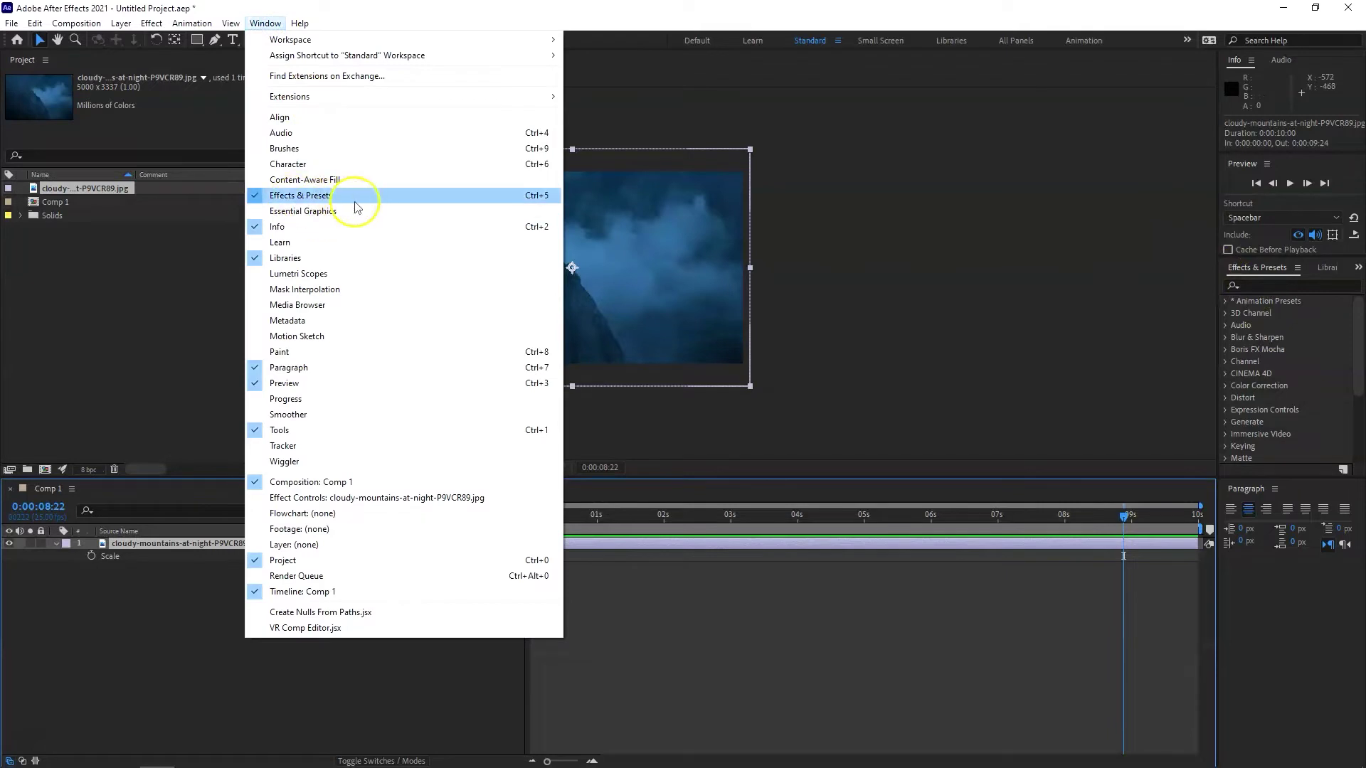
{"action": "left_click", "coordinate": [1291, 286]}
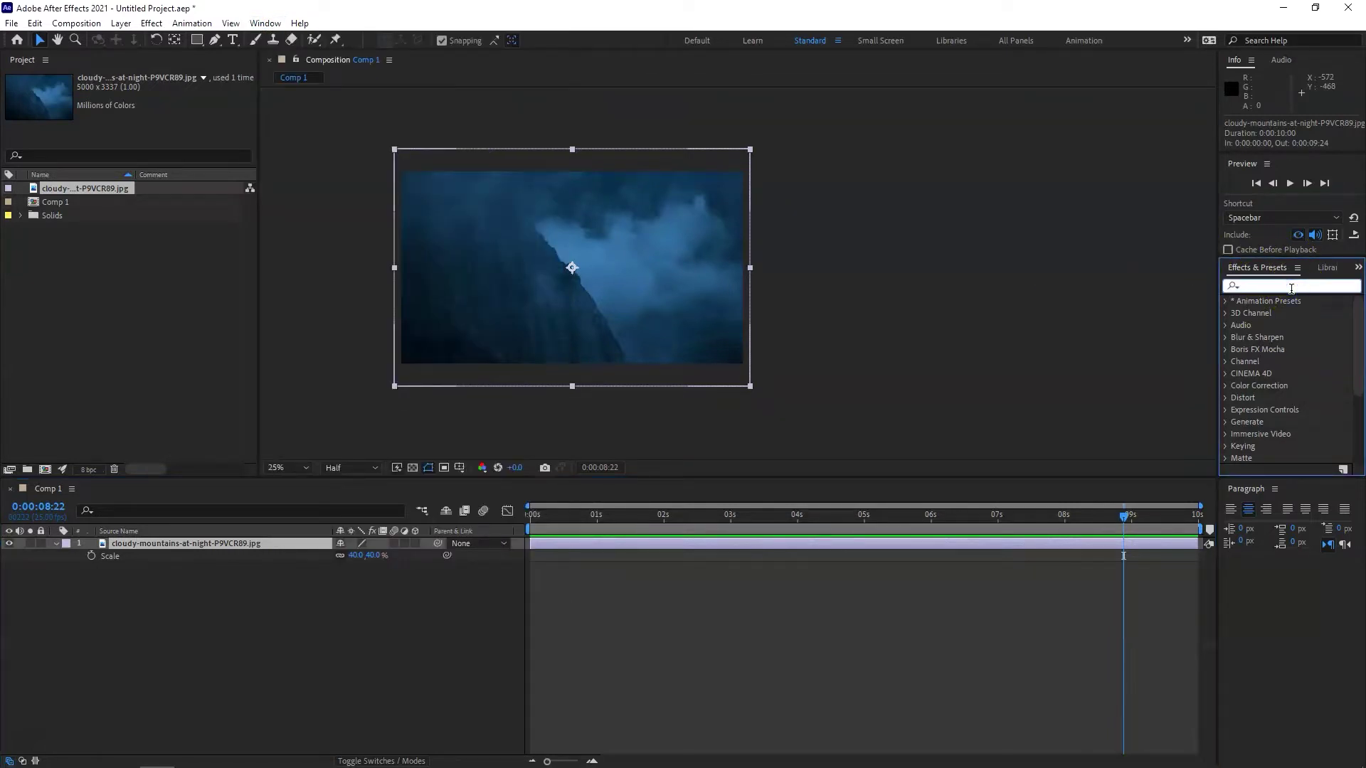
{"action": "type", "text": "l"}
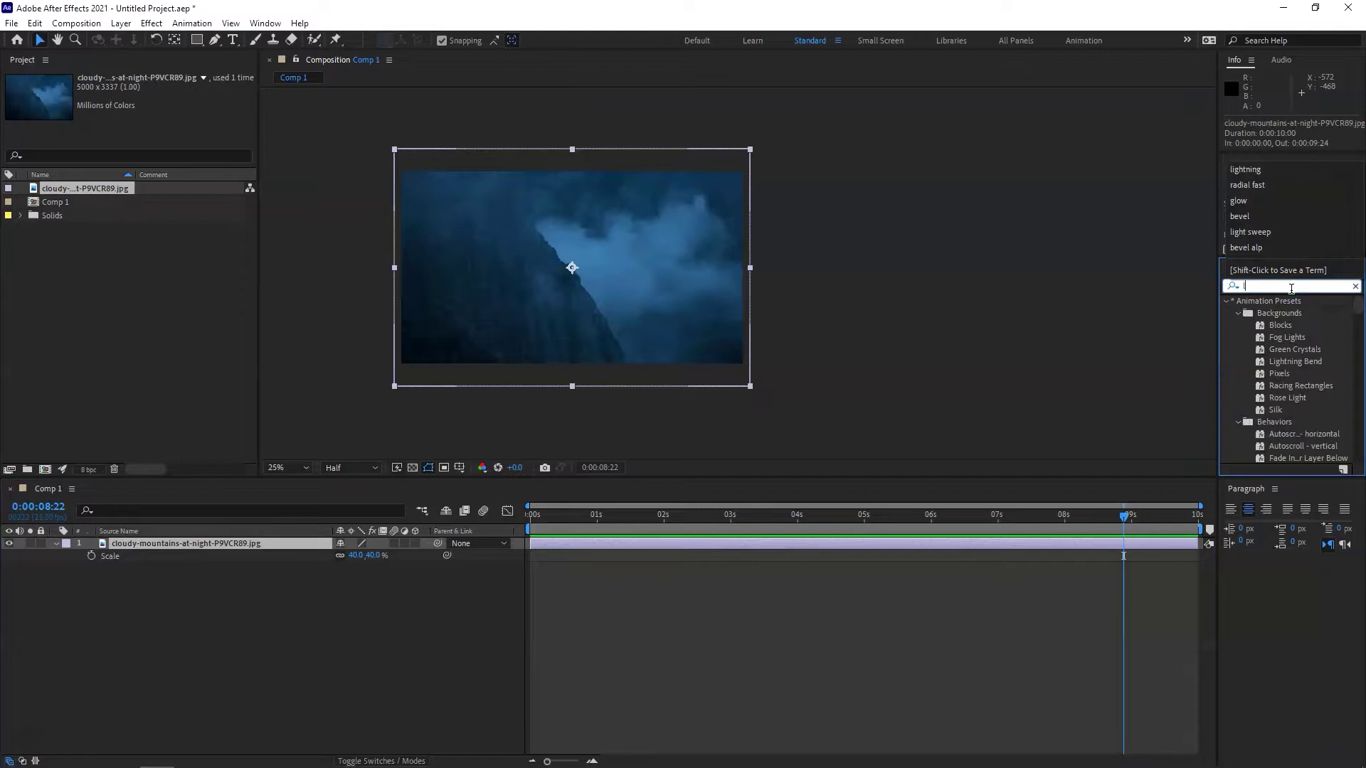
{"action": "type", "text": "ightning"}
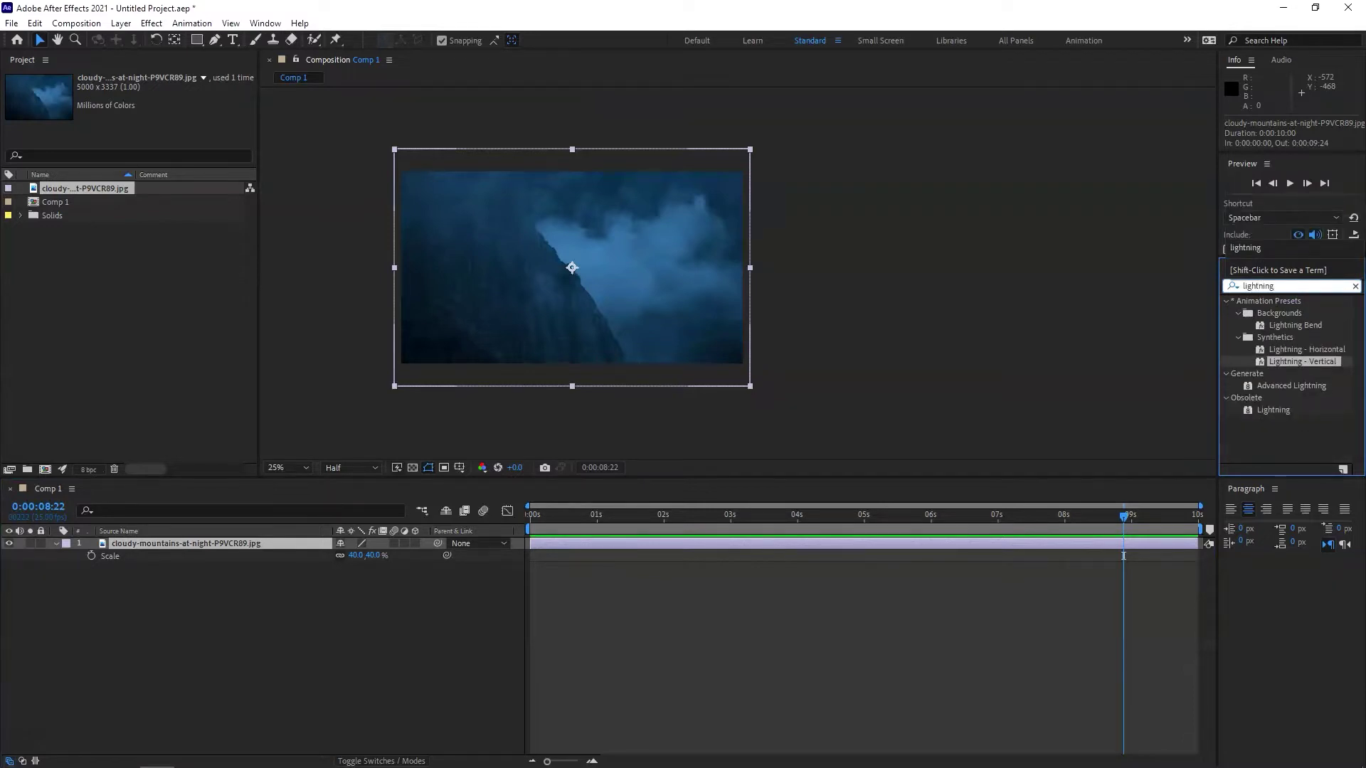
{"action": "left_click", "coordinate": [1290, 365]}
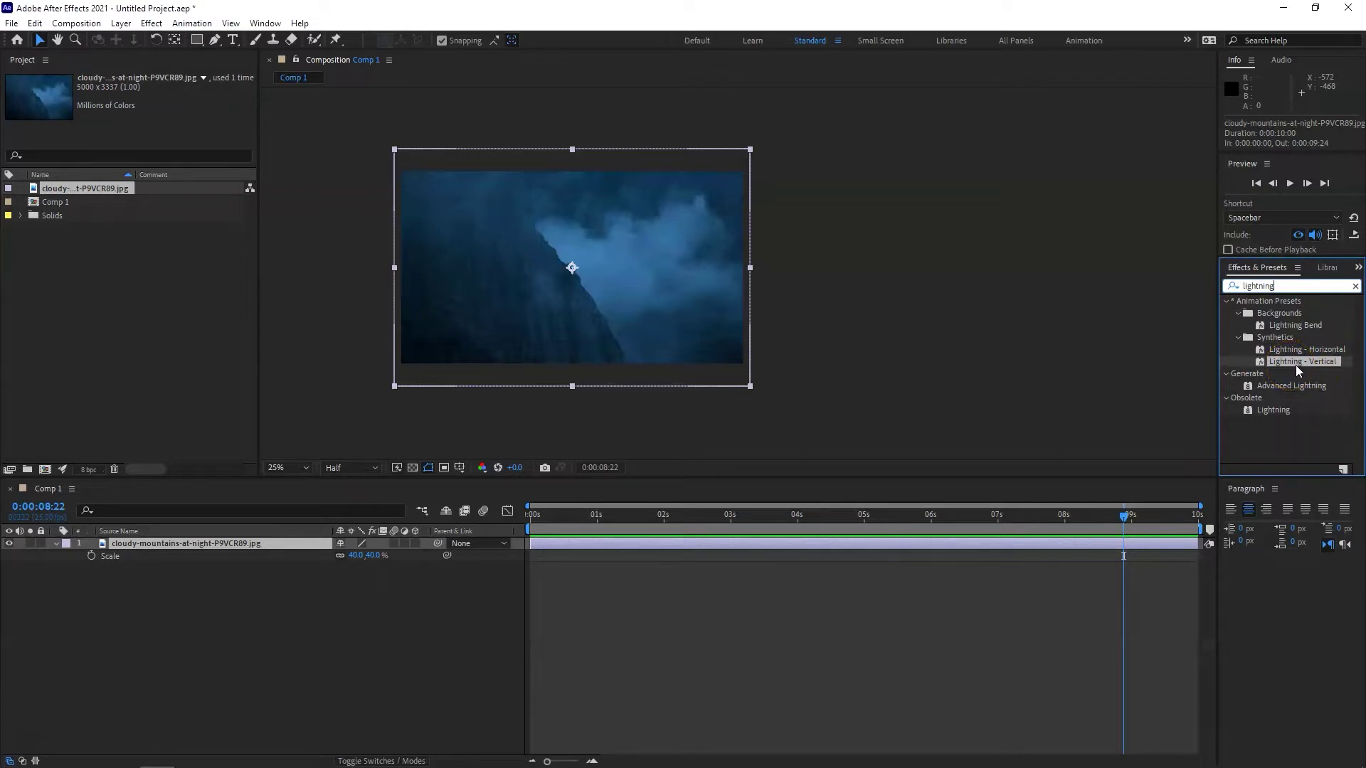
Step: Apply the Lightning - Vertical preset to the mountain layer with Composite on Original checked
{"action": "left_click_drag", "start_coordinate": [1315, 362], "coordinate": [182, 544]}
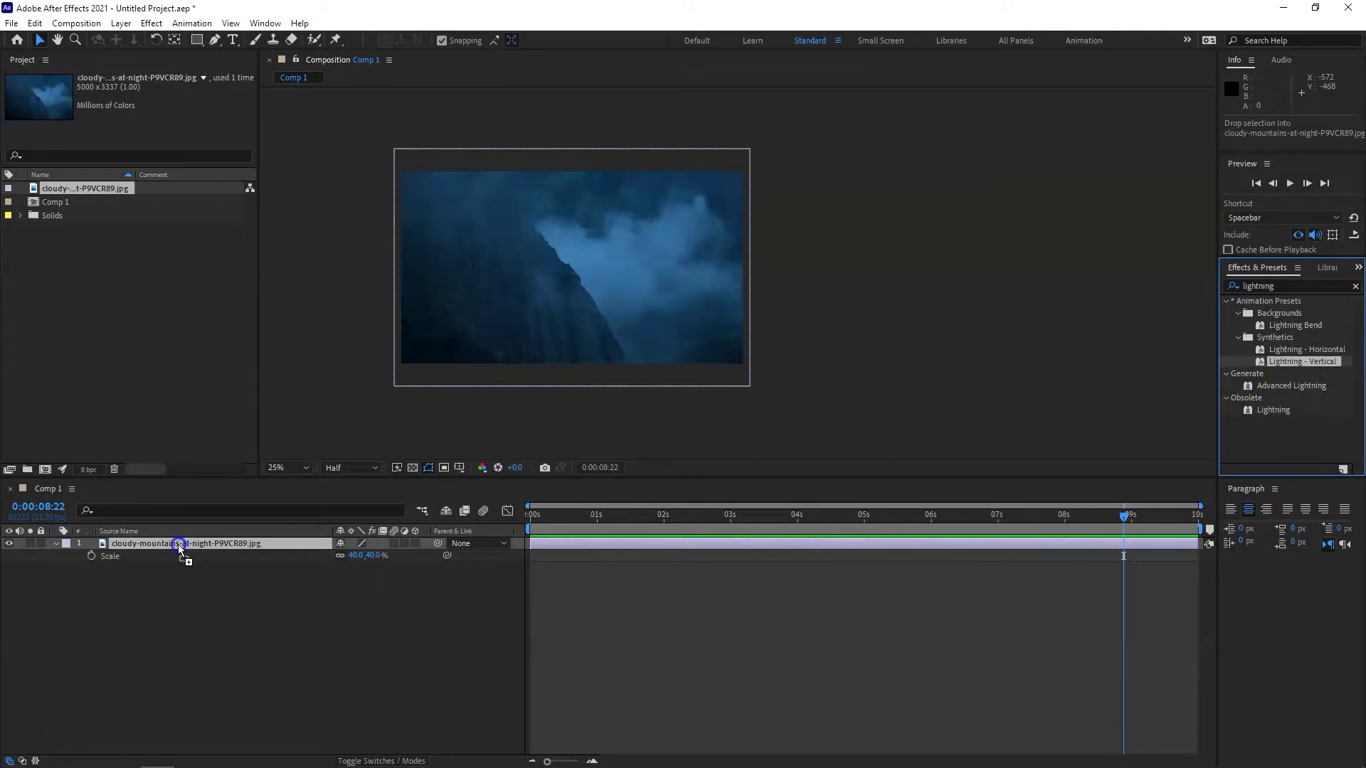
{"action": "left_click_drag", "start_coordinate": [178, 544], "coordinate": [178, 544]}
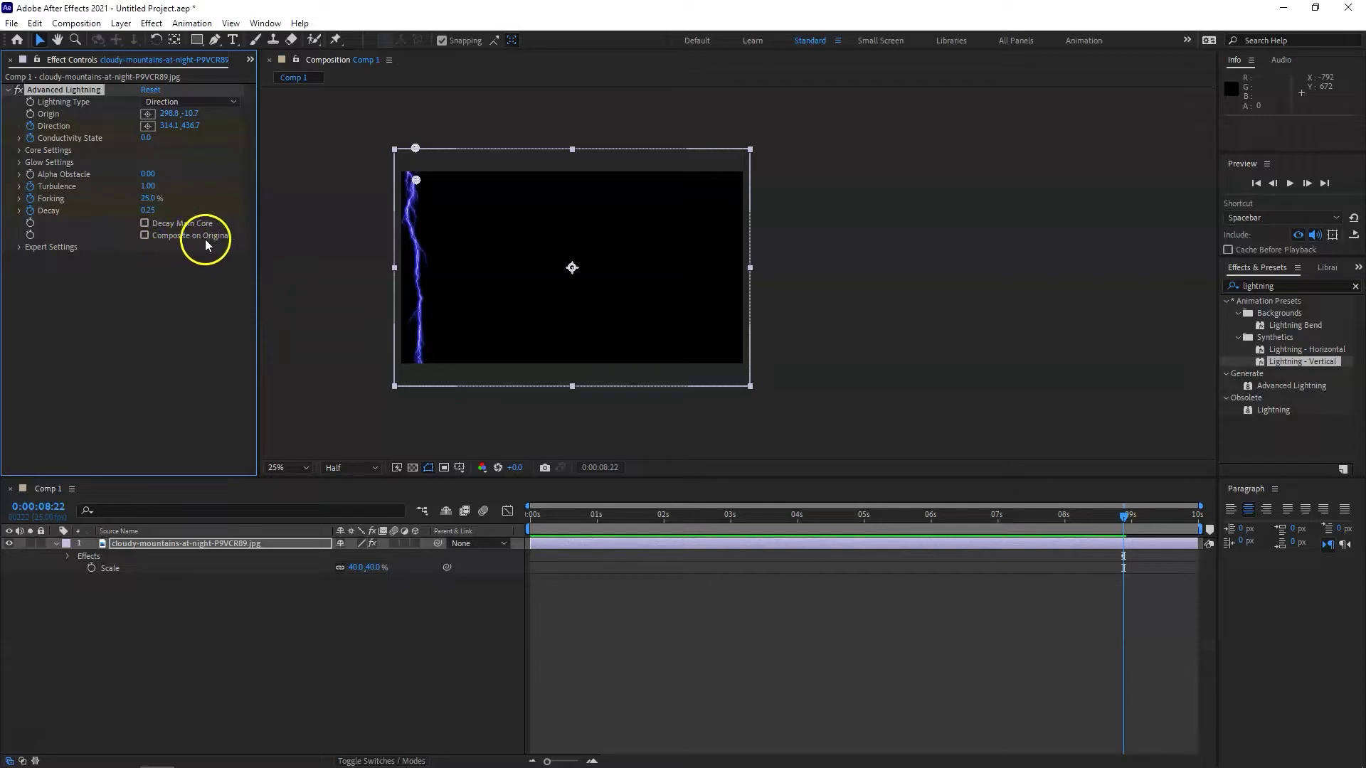
{"action": "left_click", "coordinate": [144, 237]}
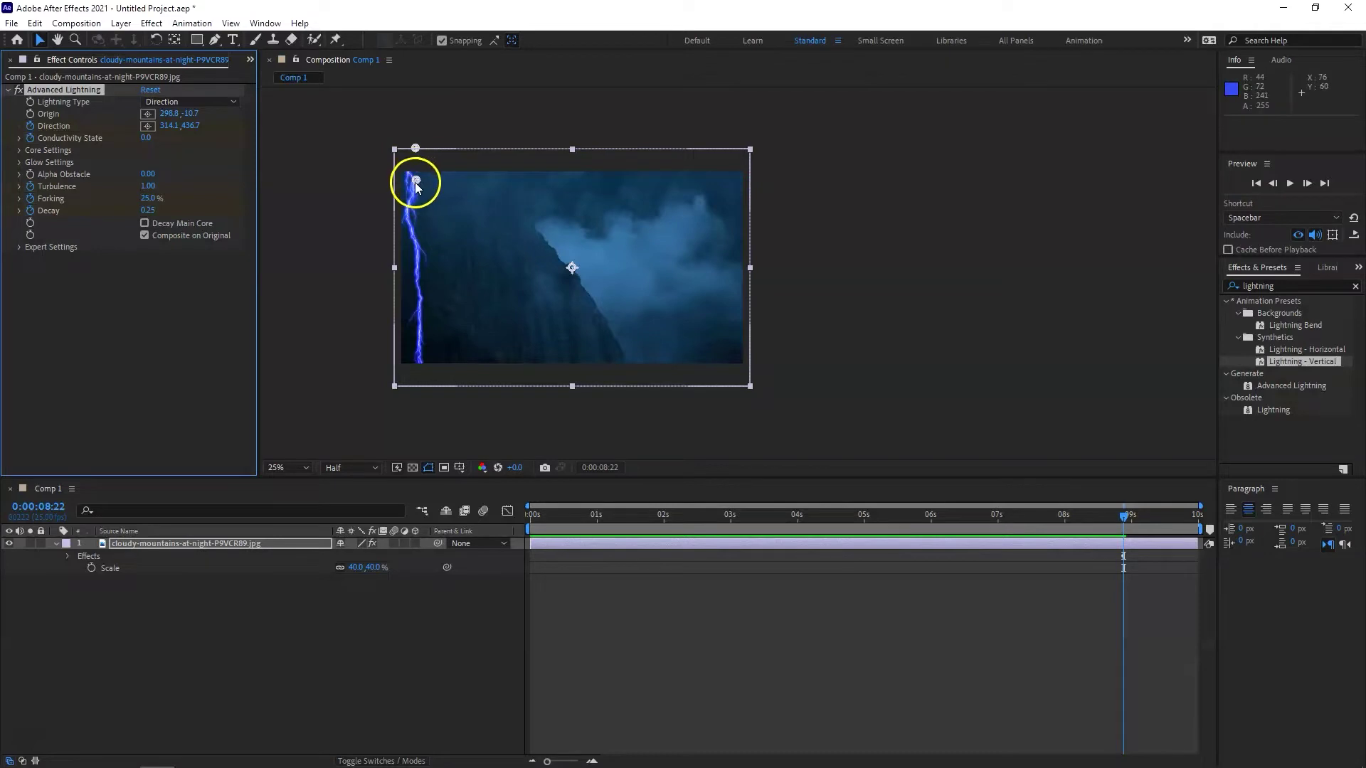
Step: Move the lightning's Origin and Direction points so the bolt drops vertically from the top right
{"action": "mouse_move", "coordinate": [416, 181]}
{"action": "left_mouse_down"}
{"action": "mouse_move", "coordinate": [474, 232]}
{"action": "mouse_move", "coordinate": [599, 246]}
{"action": "left_mouse_up"}
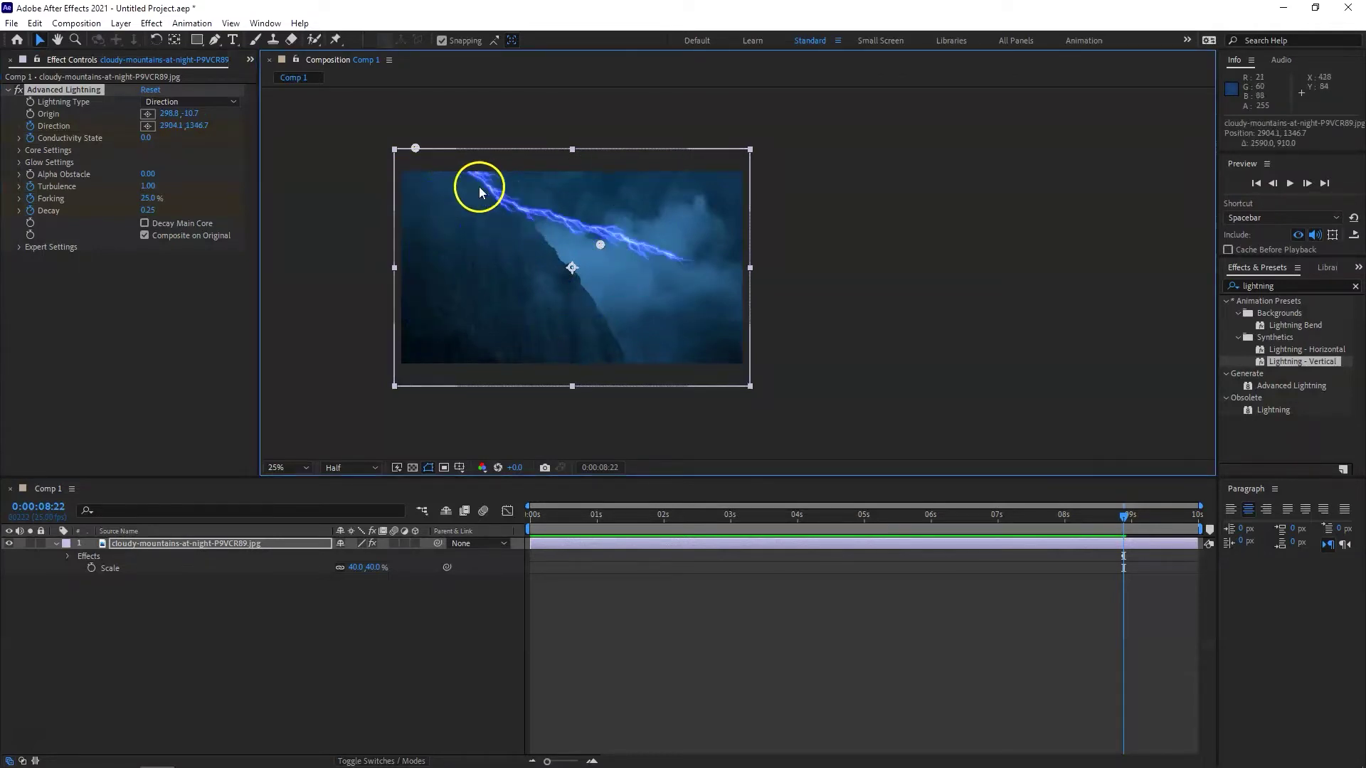
{"action": "left_click_drag", "start_coordinate": [417, 149], "coordinate": [518, 152]}
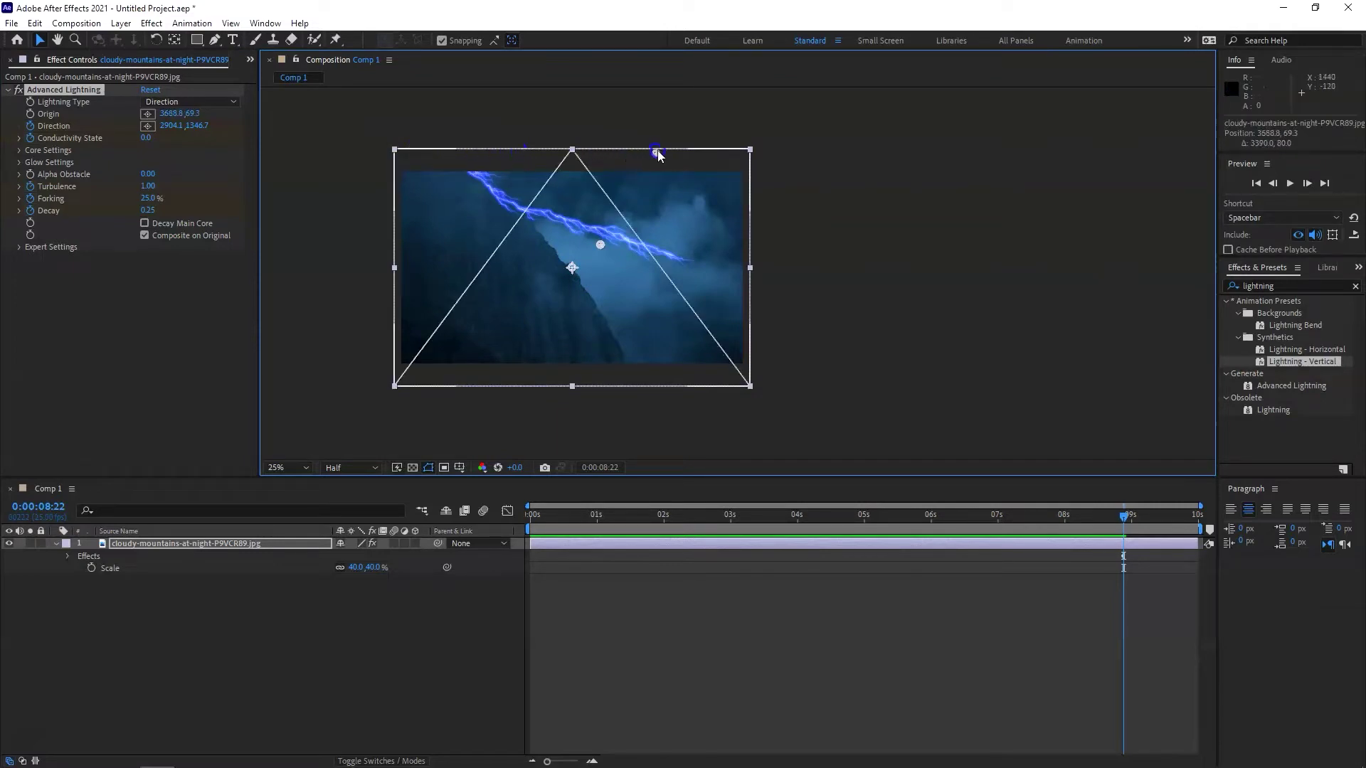
{"action": "left_click_drag", "start_coordinate": [663, 151], "coordinate": [658, 180]}
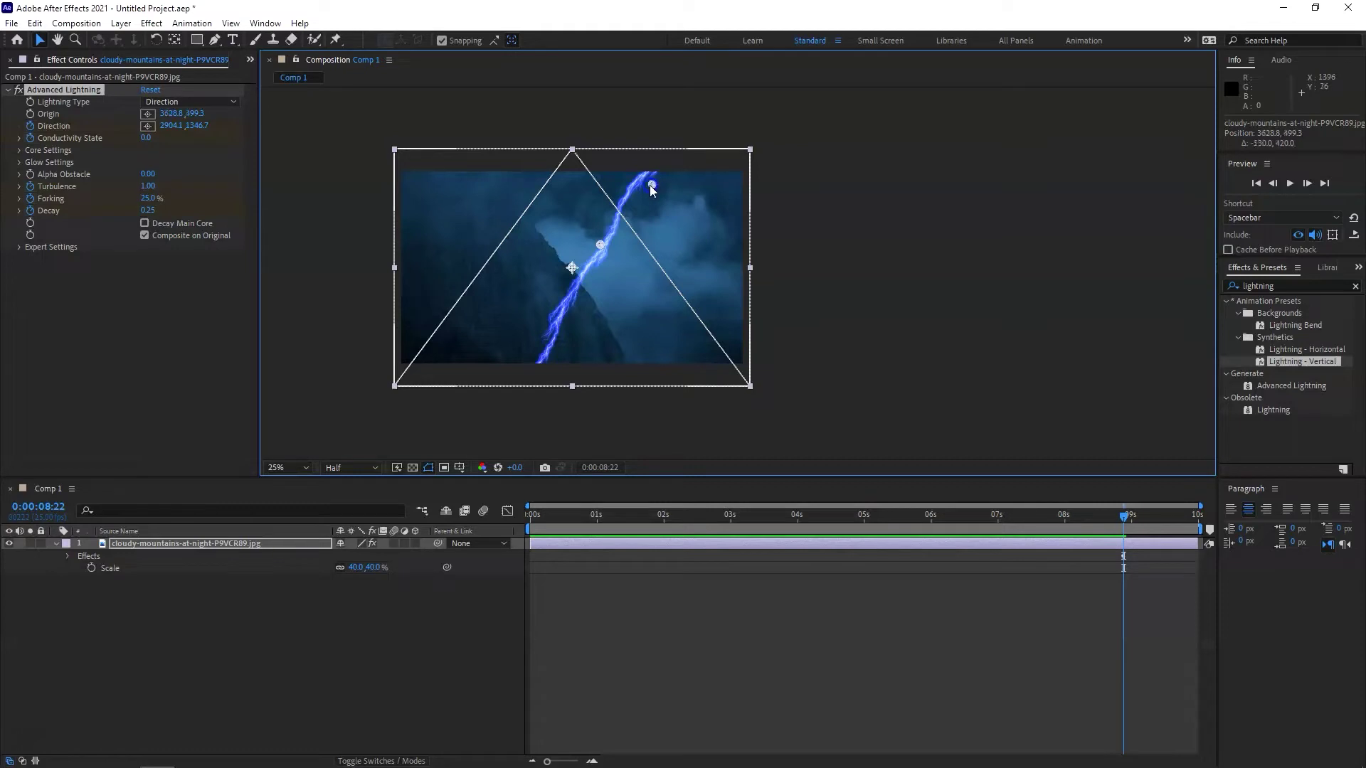
{"action": "left_click_drag", "start_coordinate": [656, 177], "coordinate": [654, 183]}
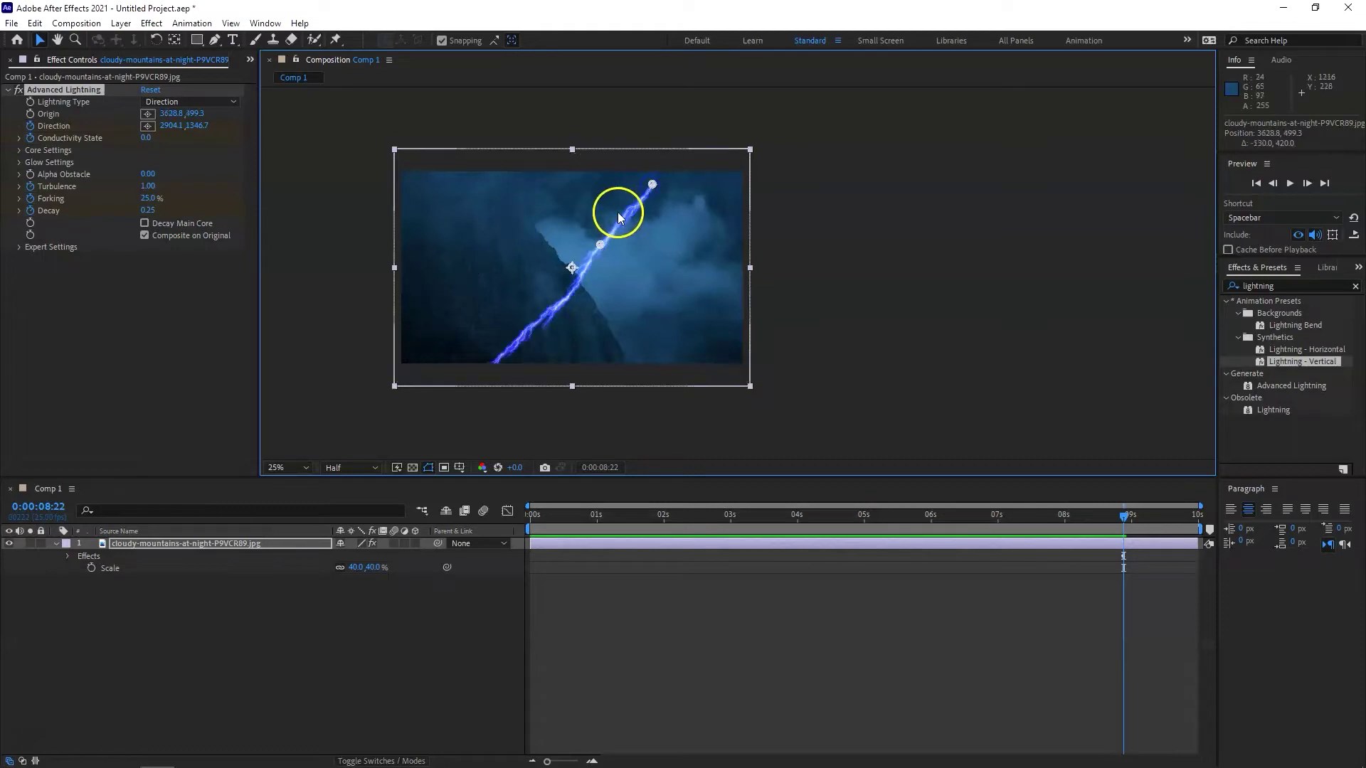
{"action": "left_click", "coordinate": [653, 185]}
{"action": "left_click_drag", "start_coordinate": [652, 185], "coordinate": [673, 151]}
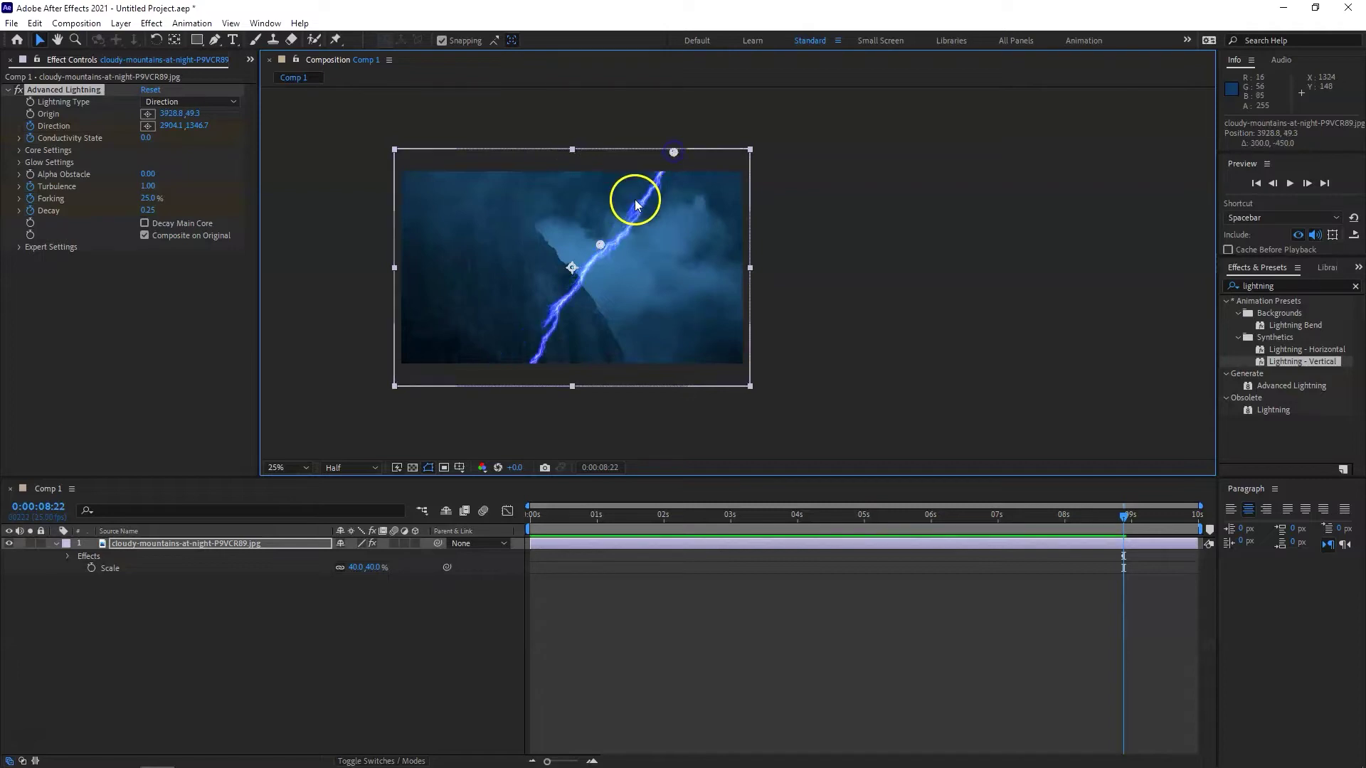
{"action": "left_click", "coordinate": [599, 241]}
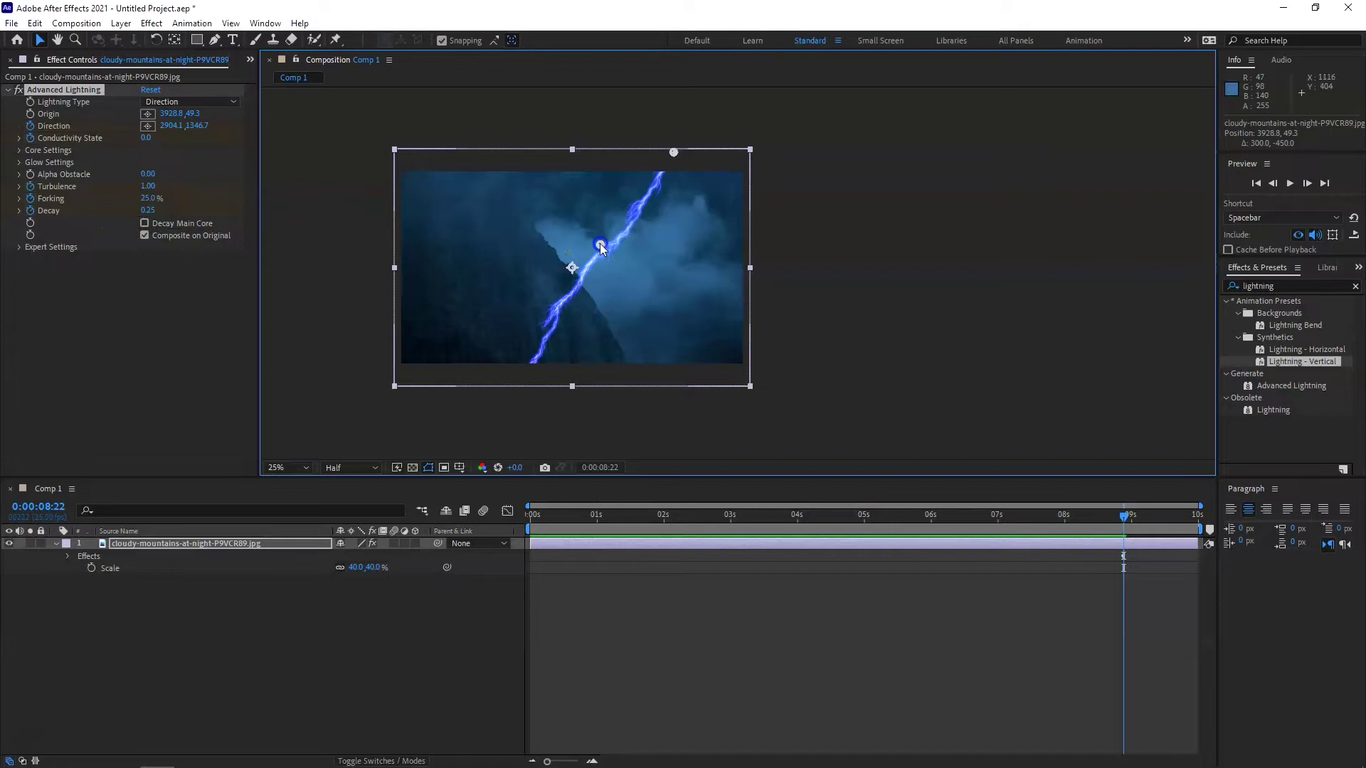
{"action": "mouse_move", "coordinate": [599, 244]}
{"action": "left_mouse_down"}
{"action": "mouse_move", "coordinate": [642, 264]}
{"action": "mouse_move", "coordinate": [699, 325]}
{"action": "mouse_move", "coordinate": [685, 327]}
{"action": "left_mouse_up"}
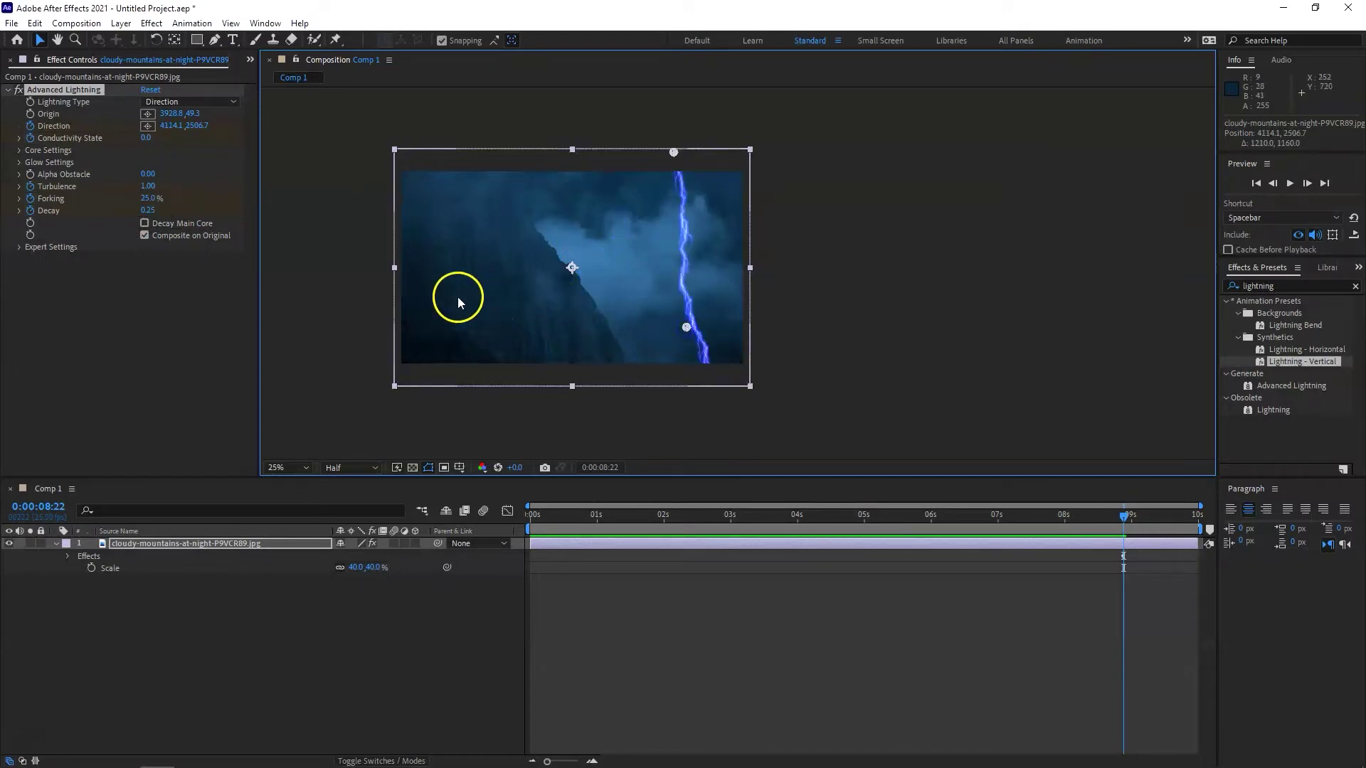
Step: Reveal the layer's Advanced Lightning Core Settings in the timeline and fit the viewer zoom
{"action": "left_click", "coordinate": [134, 546]}
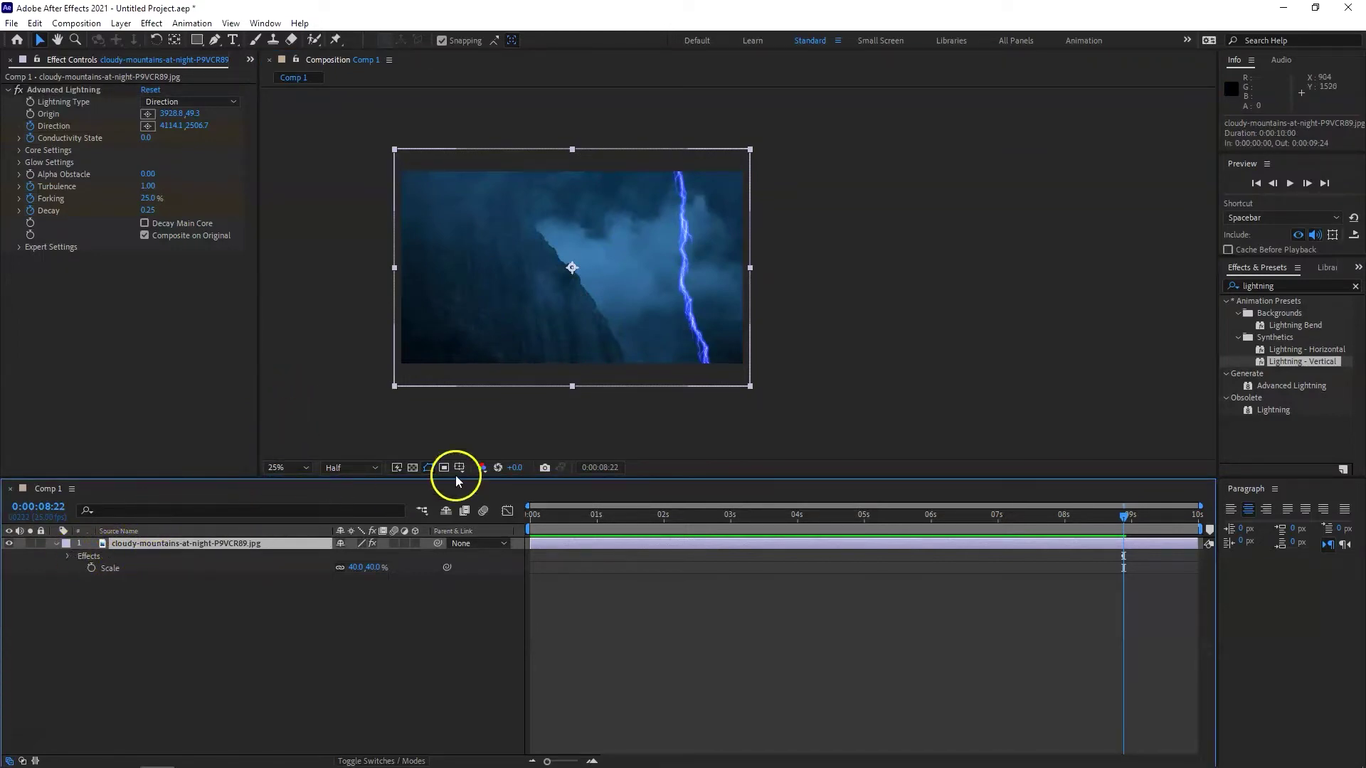
{"action": "left_click", "coordinate": [71, 557]}
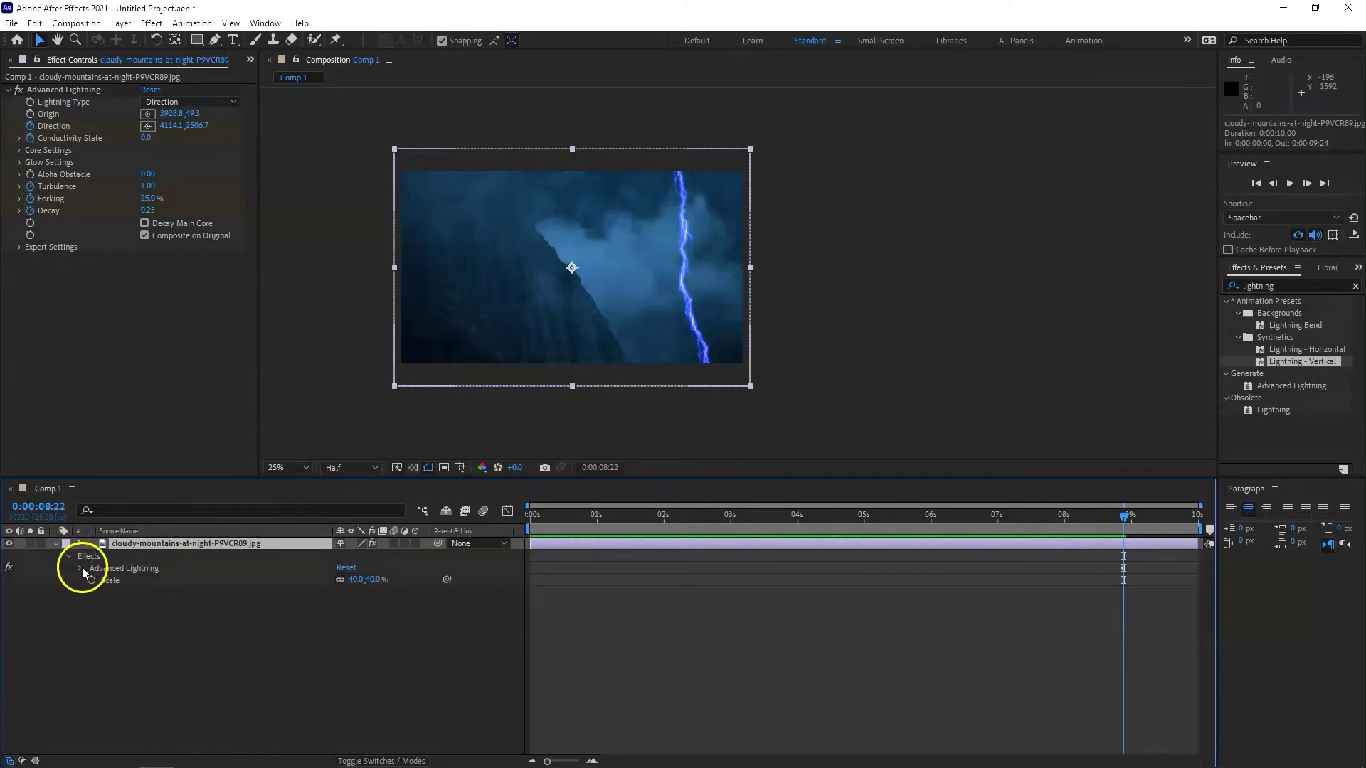
{"action": "left_click", "coordinate": [82, 566]}
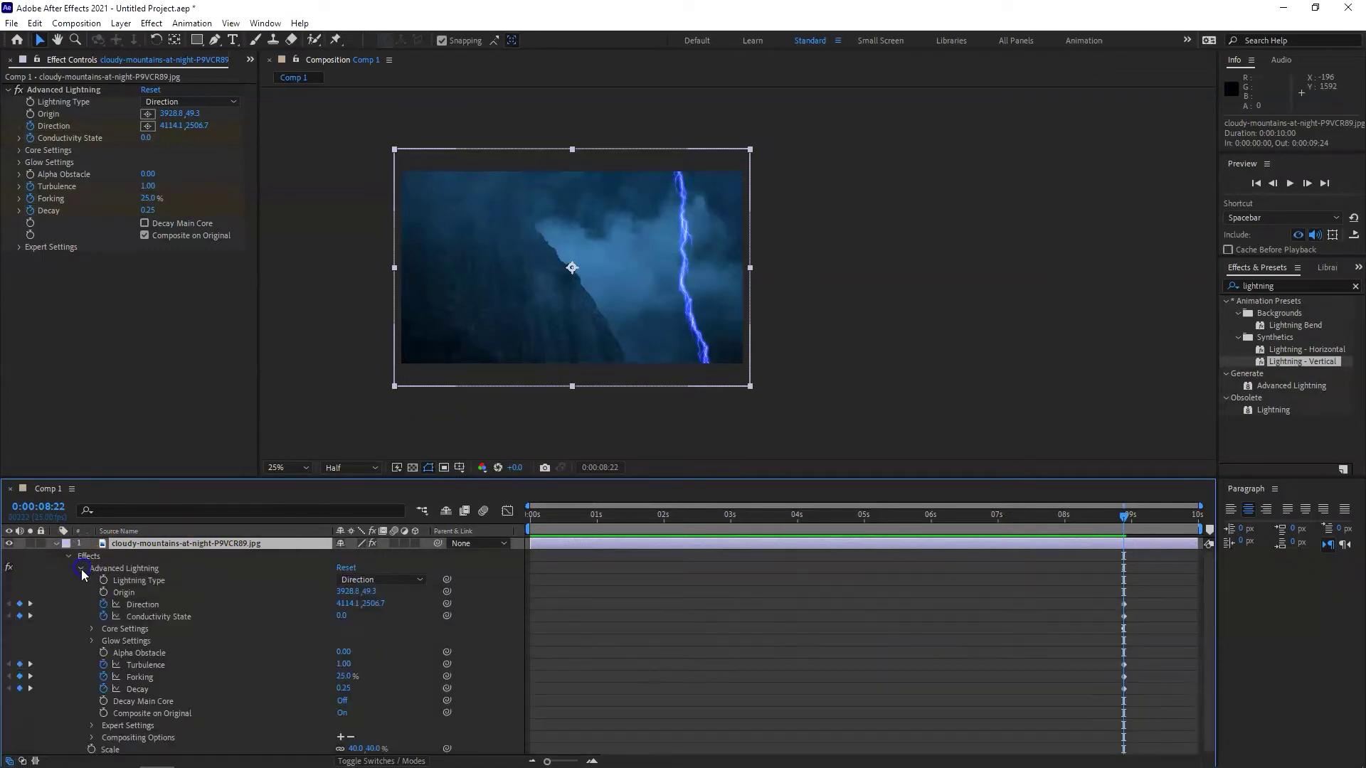
{"action": "left_click", "coordinate": [92, 629]}
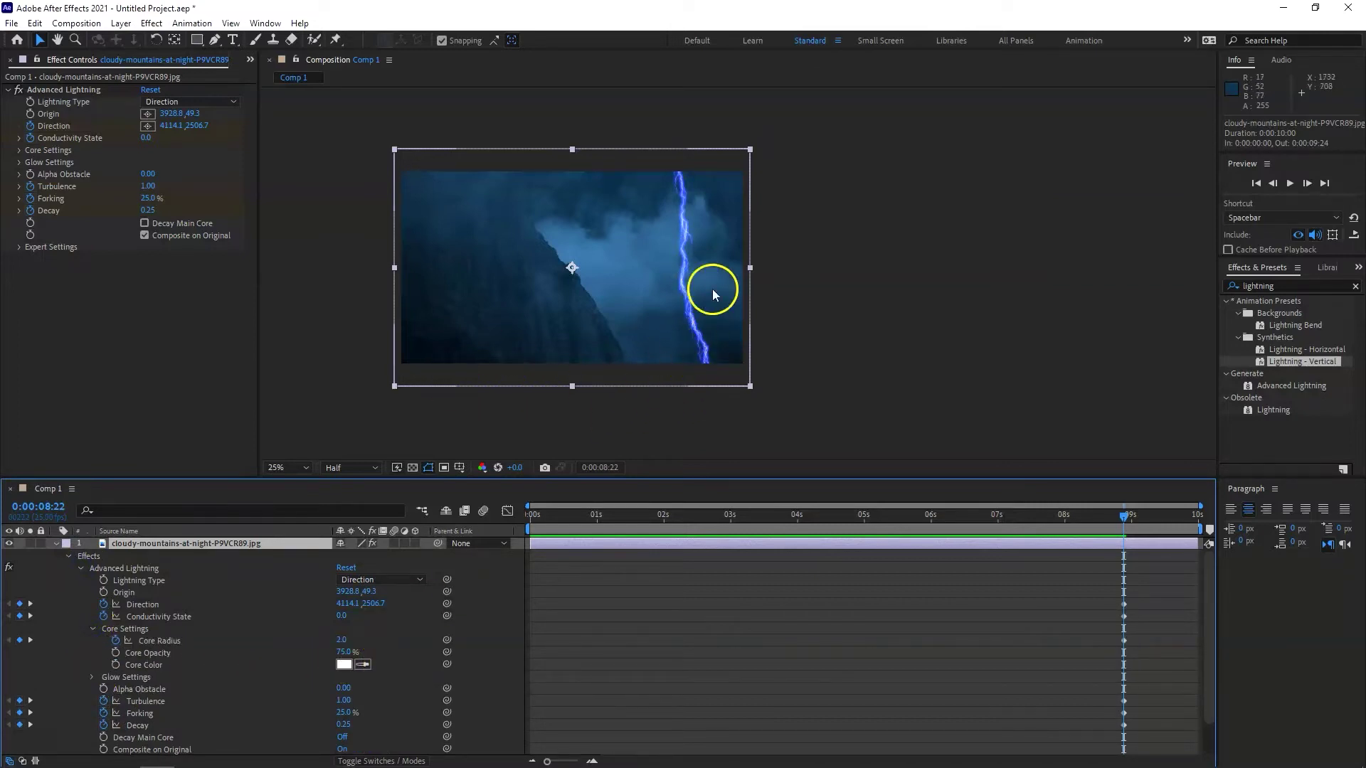
{"action": "left_click", "coordinate": [291, 468]}
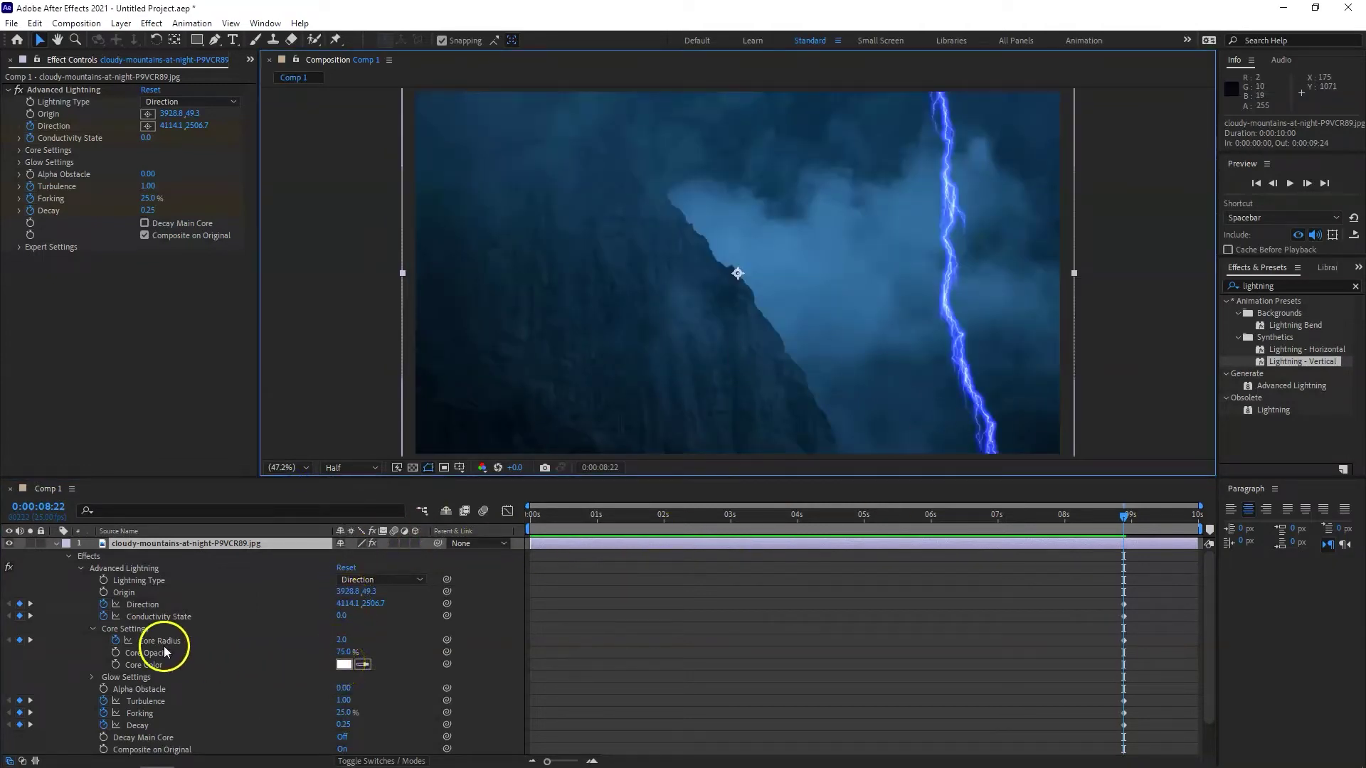
Step: Set the lightning Core Color to red FF1A1A and expand Glow Settings
{"action": "left_click", "coordinate": [345, 665]}
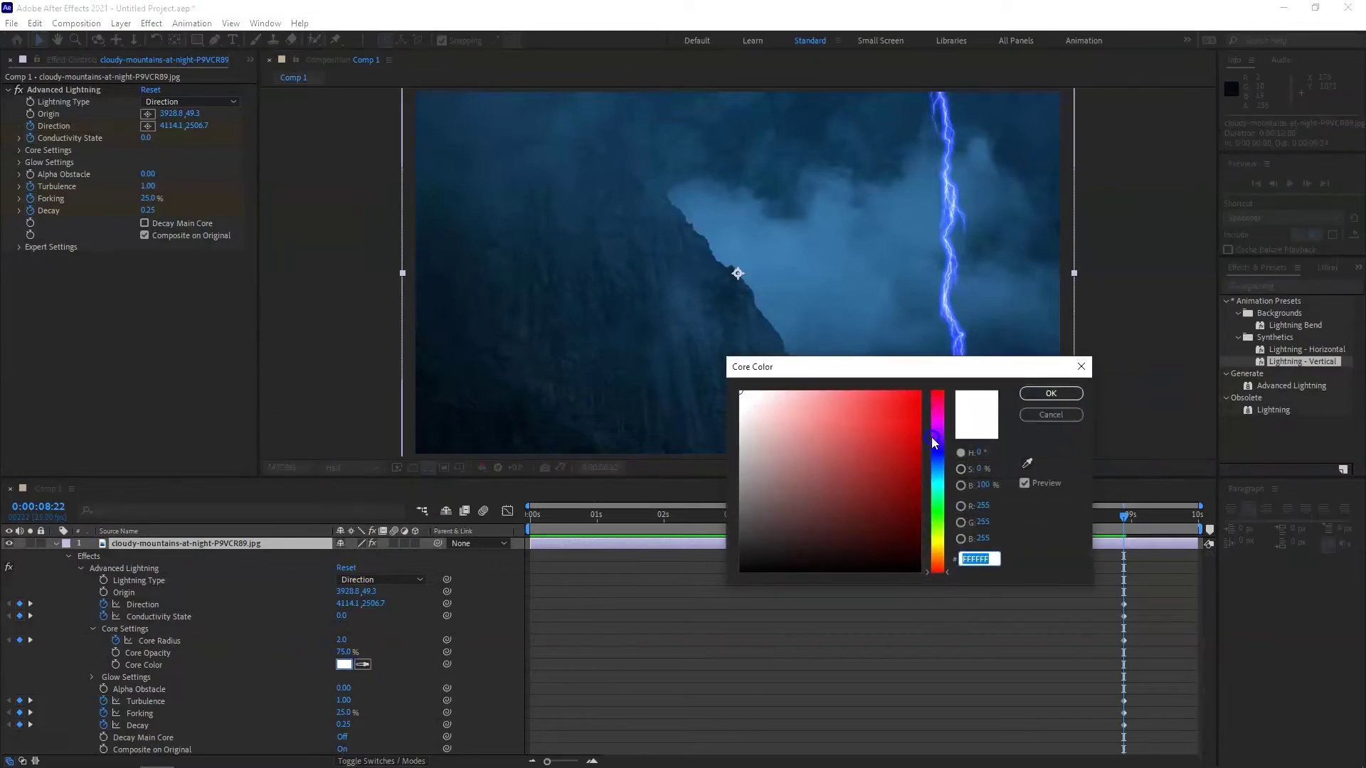
{"action": "left_click_drag", "start_coordinate": [910, 483], "coordinate": [902, 362]}
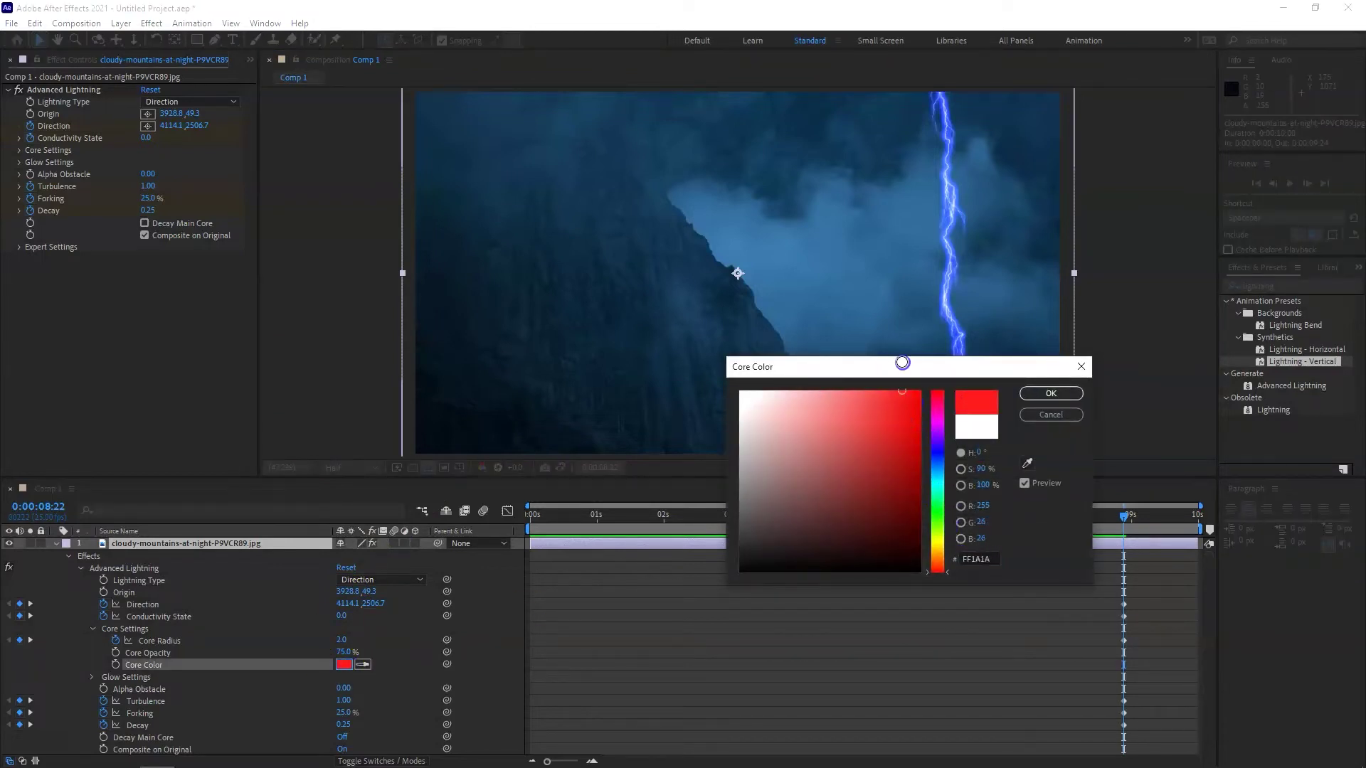
{"action": "left_click", "coordinate": [1051, 393]}
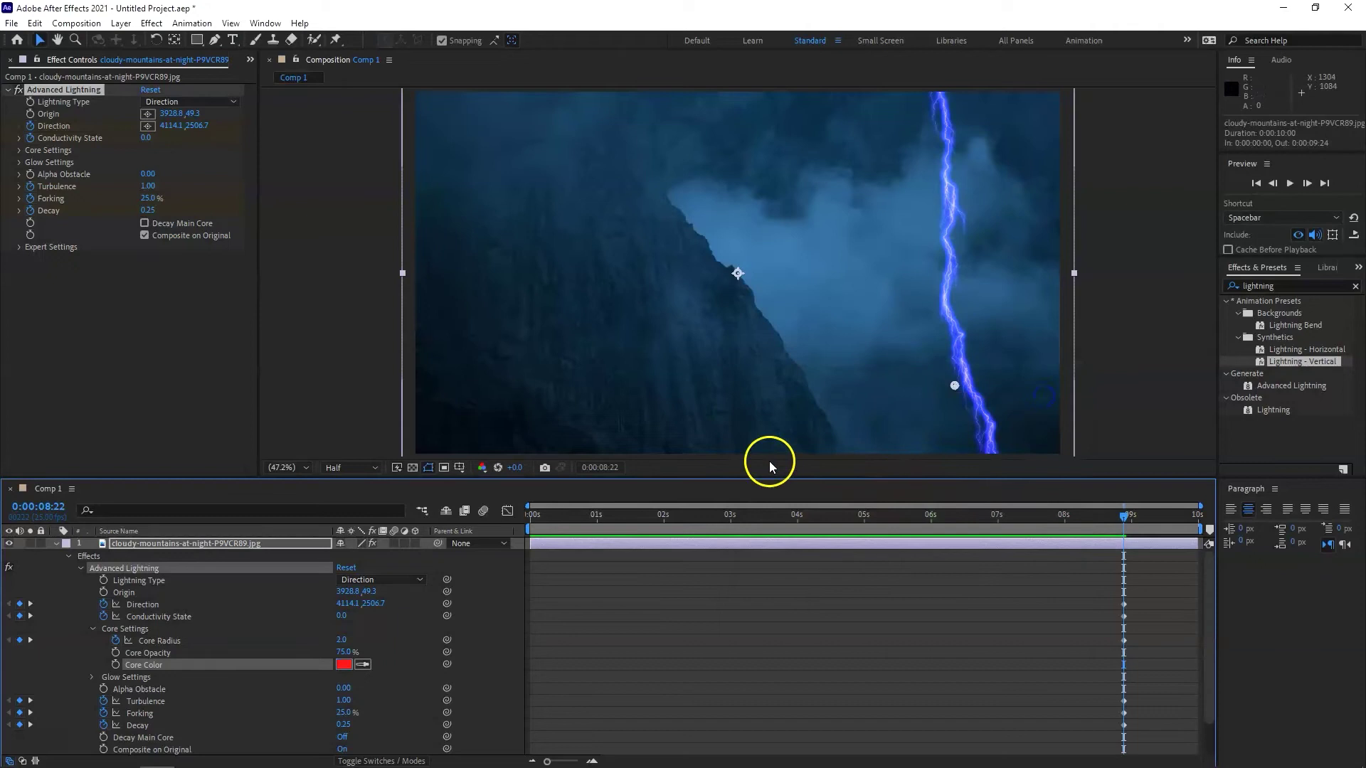
{"action": "left_click", "coordinate": [93, 678]}
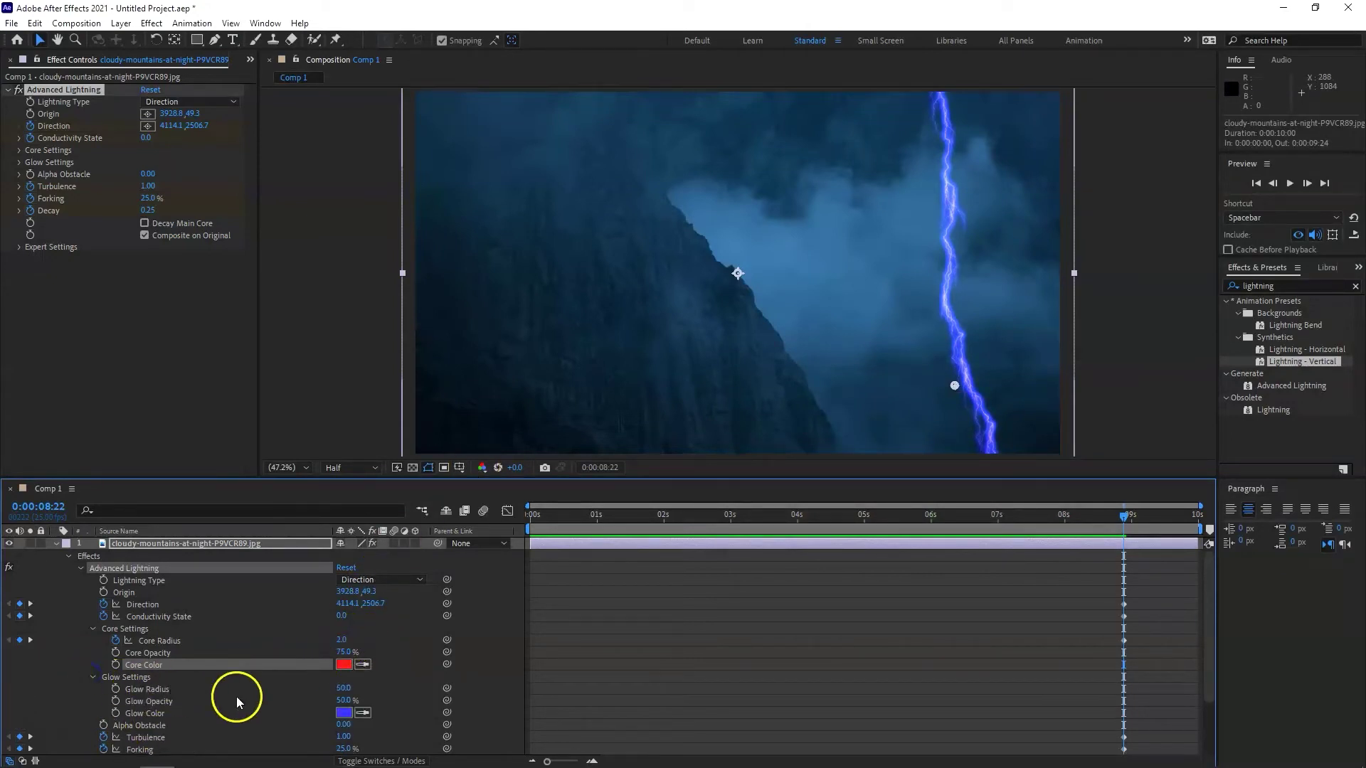
Step: Change the lightning Glow Color from blue to red
{"action": "left_click", "coordinate": [343, 713]}
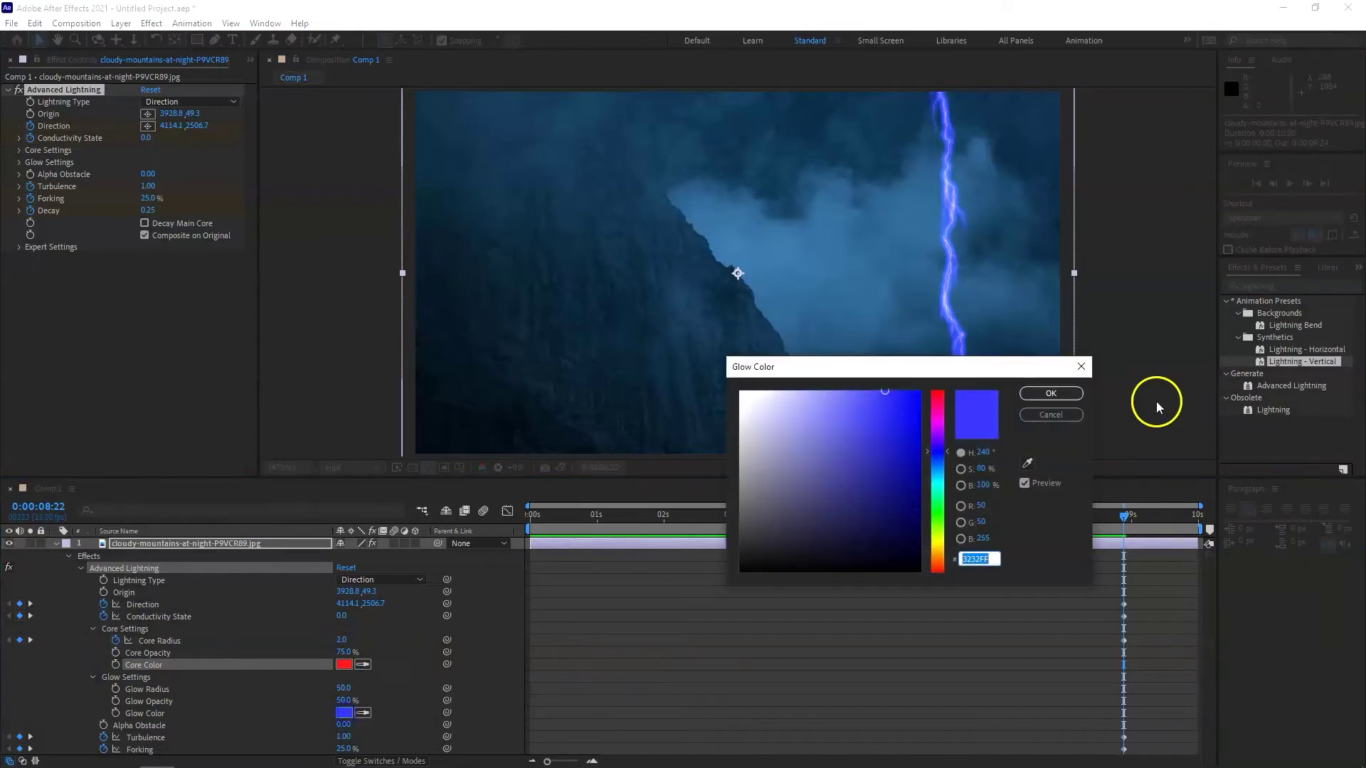
{"action": "left_click", "coordinate": [939, 404]}
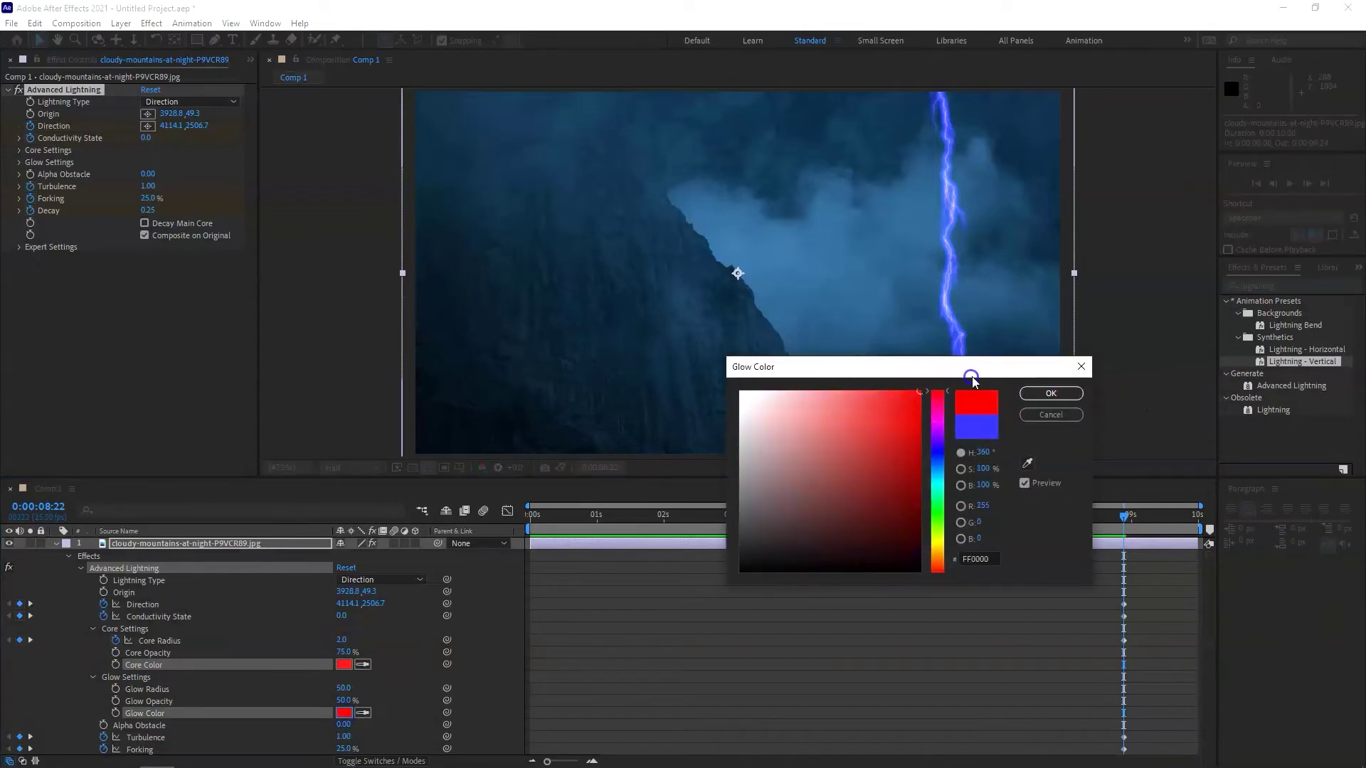
{"action": "left_click", "coordinate": [1051, 394]}
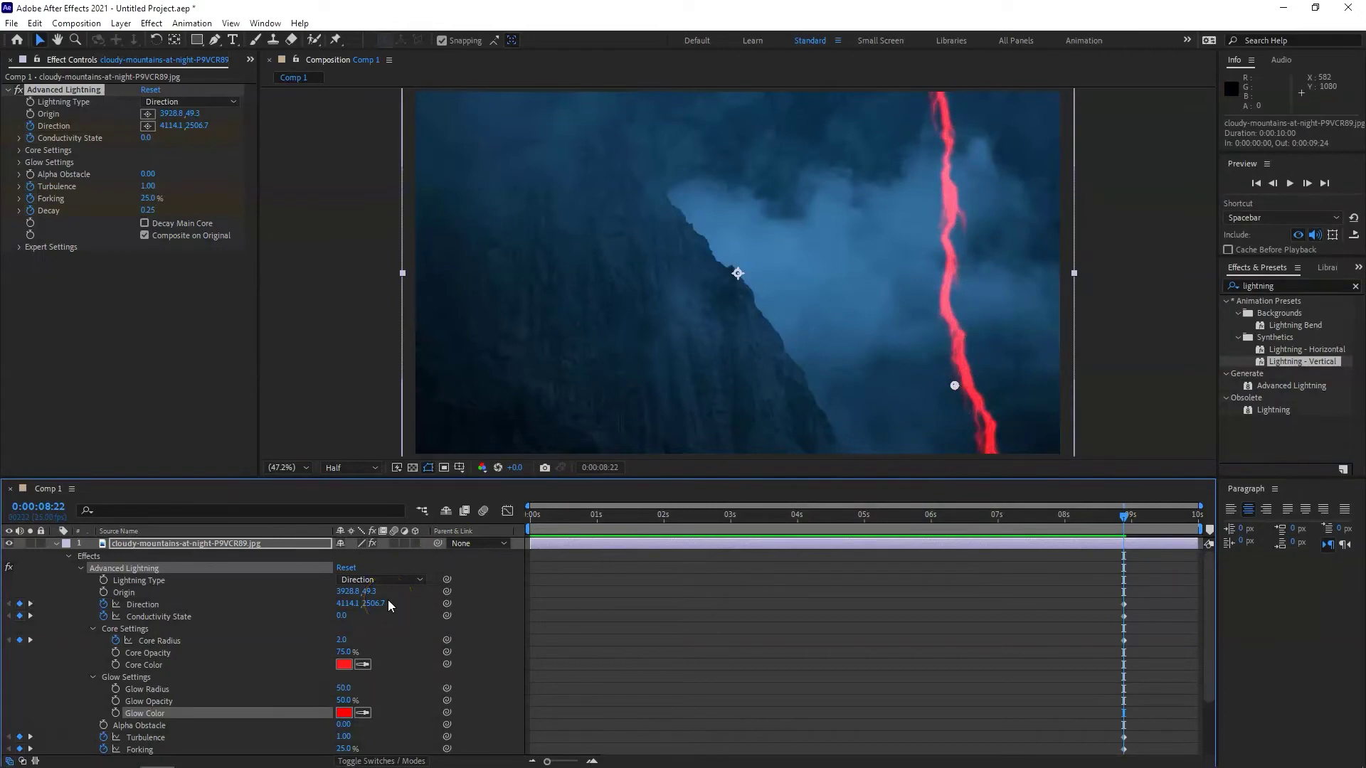
Step: Set the lightning Core Color to white FFFFFF
{"action": "left_click", "coordinate": [344, 665]}
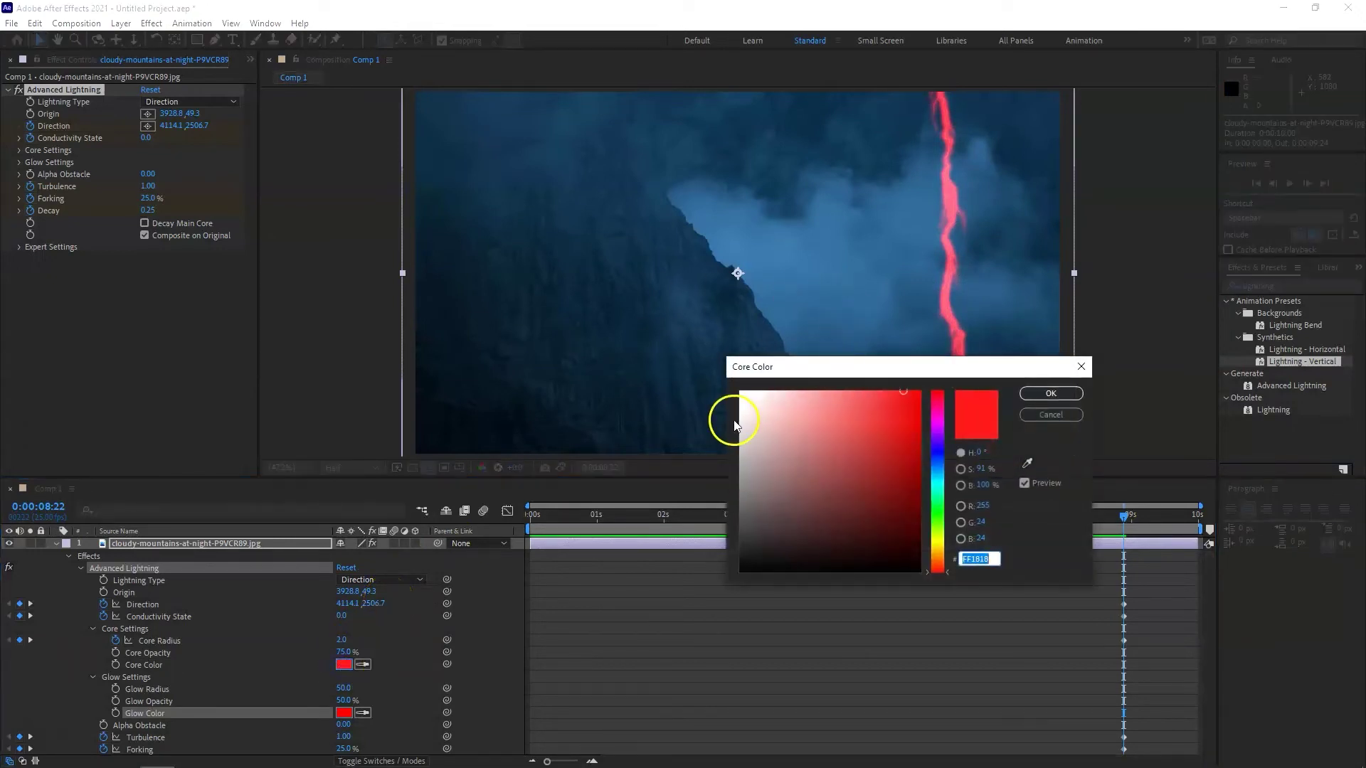
{"action": "left_click", "coordinate": [742, 393]}
{"action": "left_click", "coordinate": [1047, 396]}
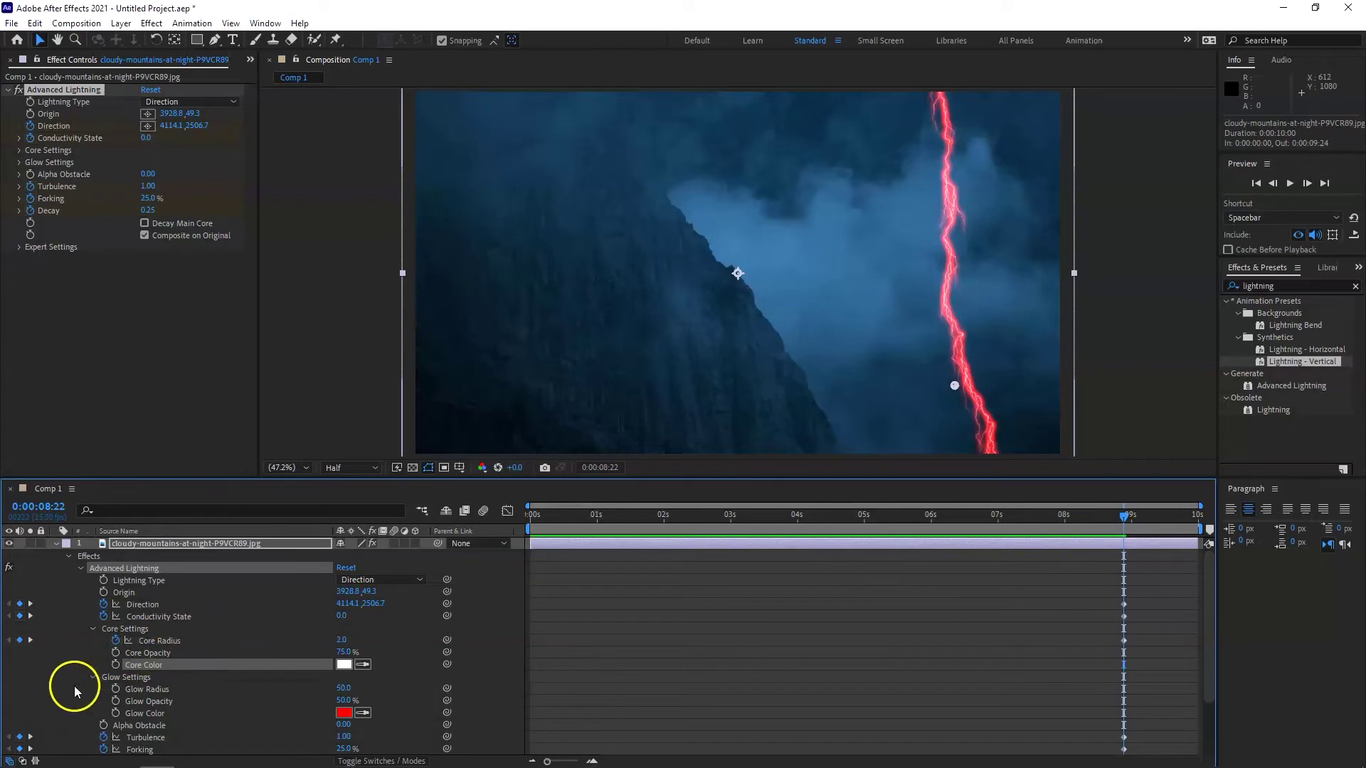
Step: Collapse Core and Glow Settings and set the Lightning Type to Breaking
{"action": "left_click", "coordinate": [92, 629]}
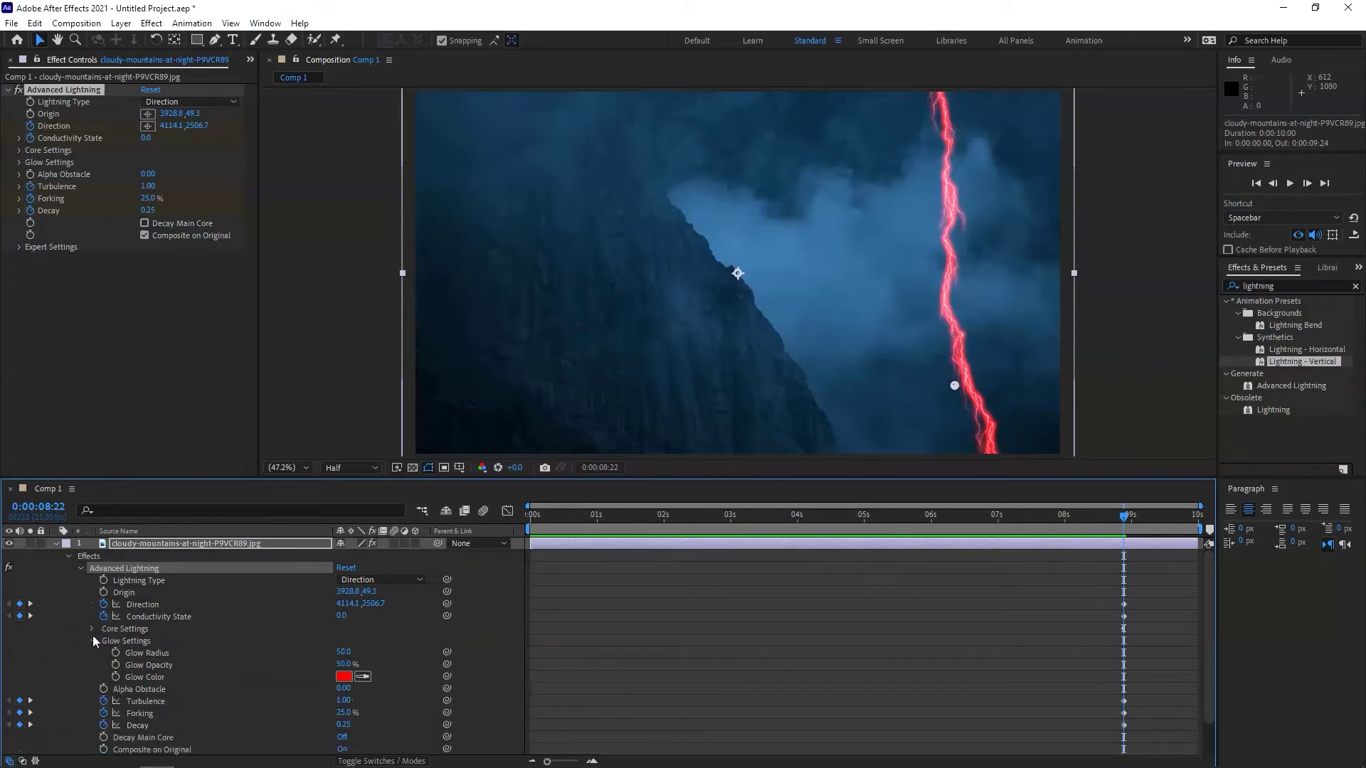
{"action": "left_click", "coordinate": [93, 640]}
{"action": "left_click", "coordinate": [150, 592]}
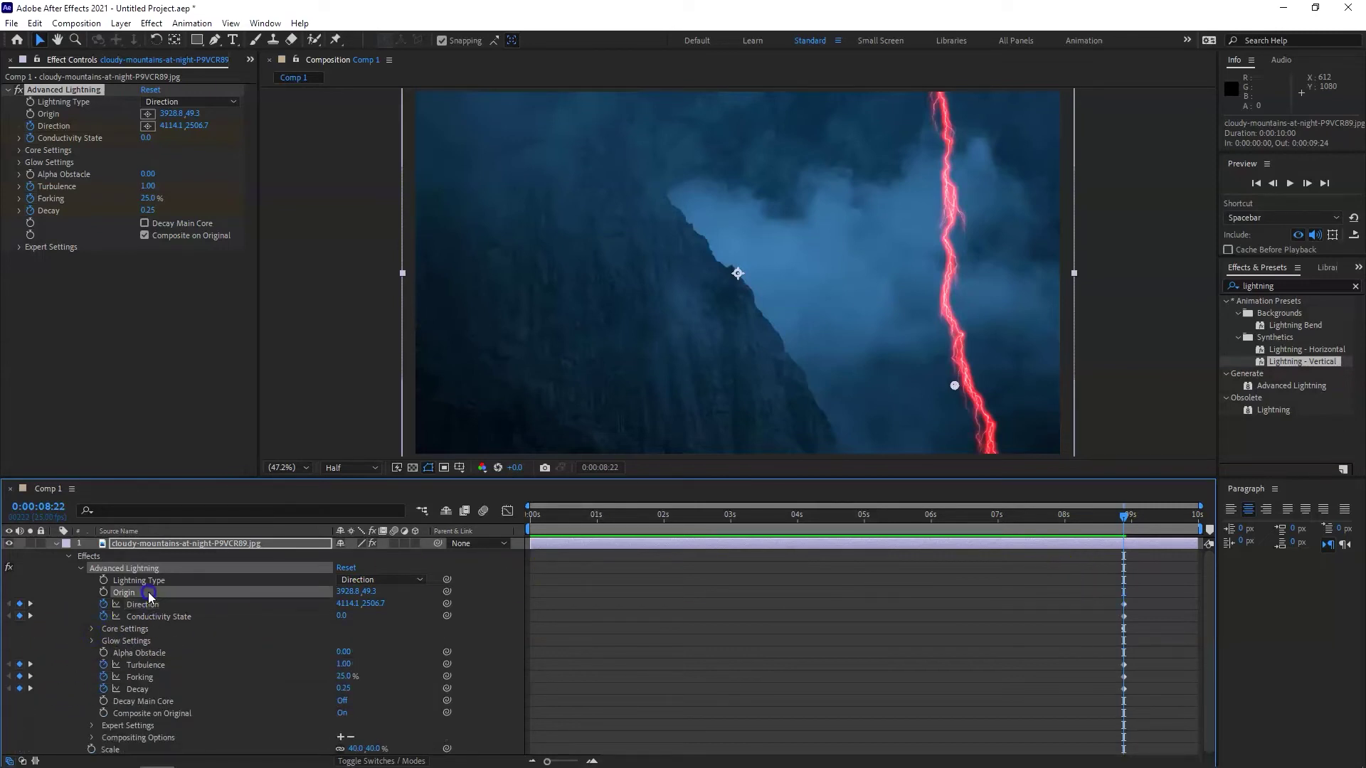
{"action": "left_click", "coordinate": [193, 583]}
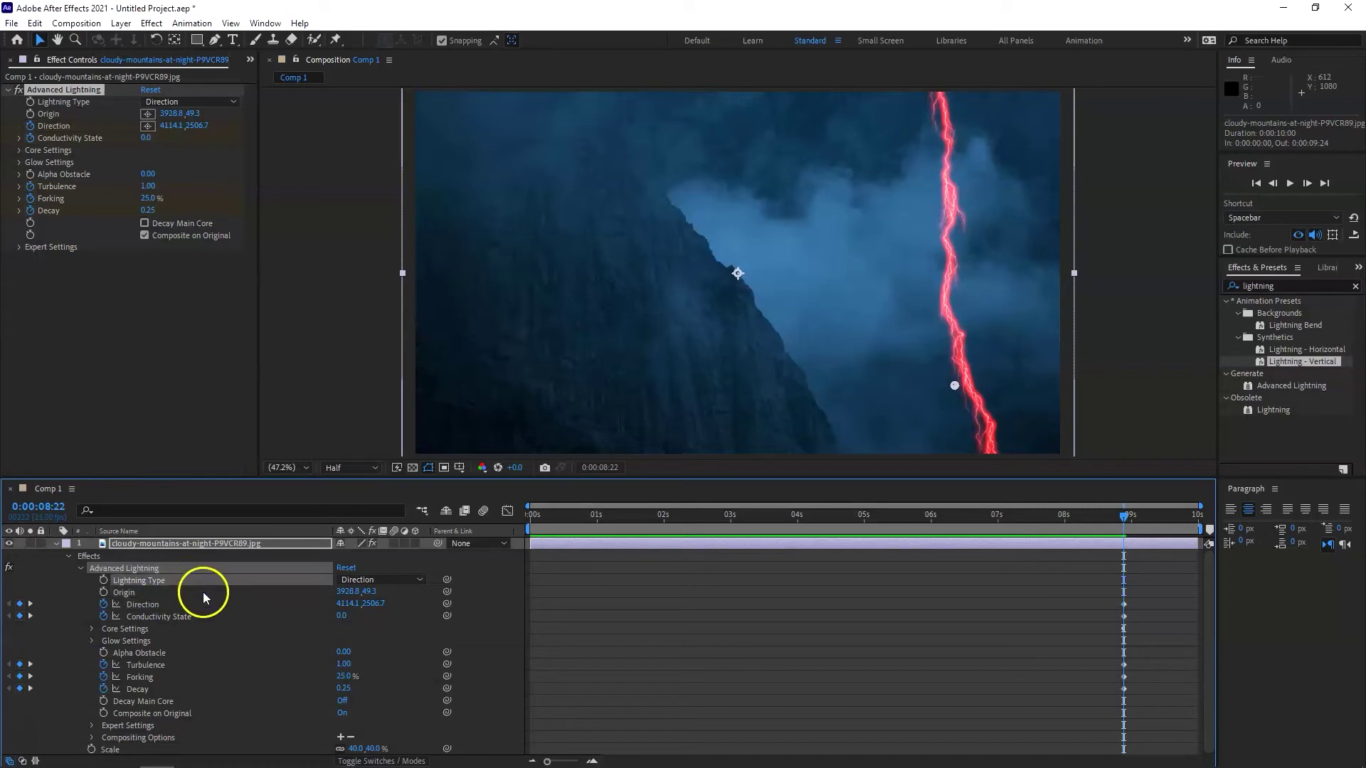
{"action": "left_click", "coordinate": [409, 582]}
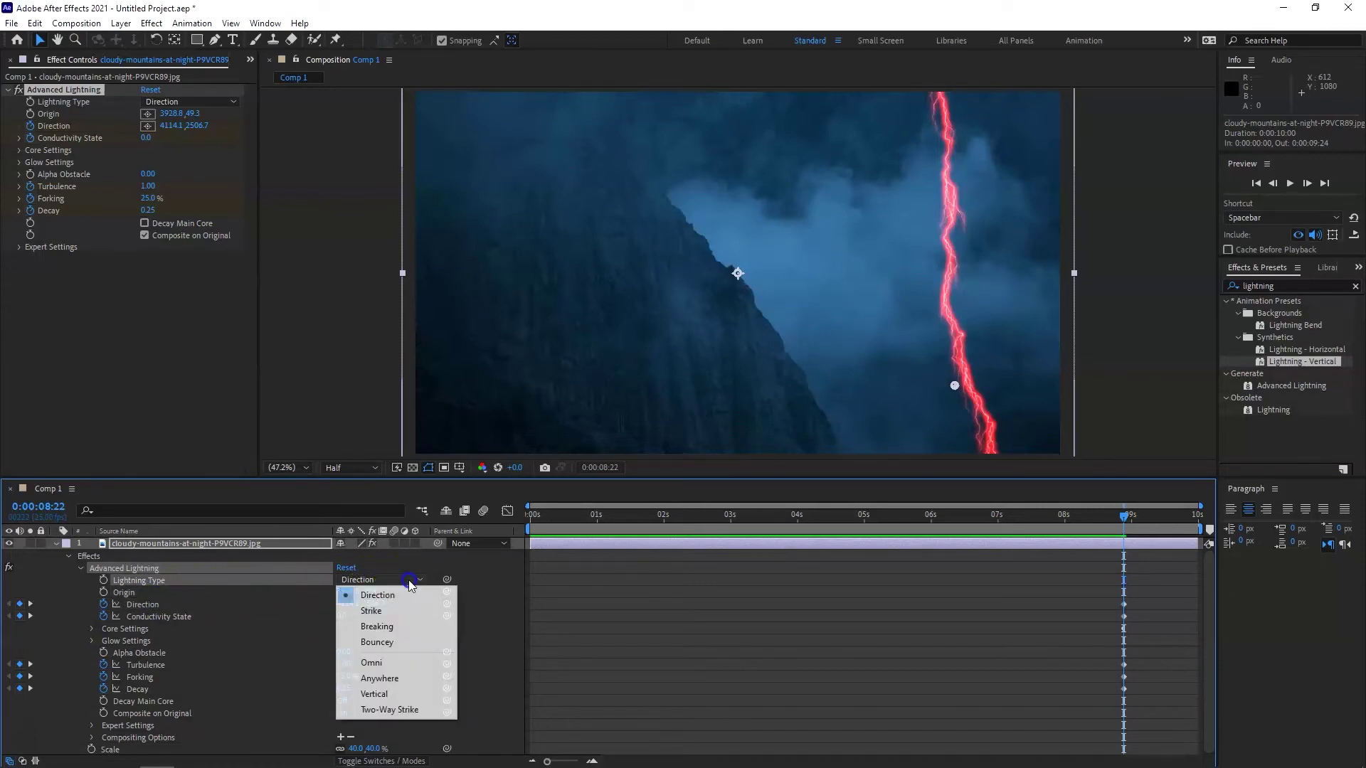
{"action": "left_click", "coordinate": [388, 627]}
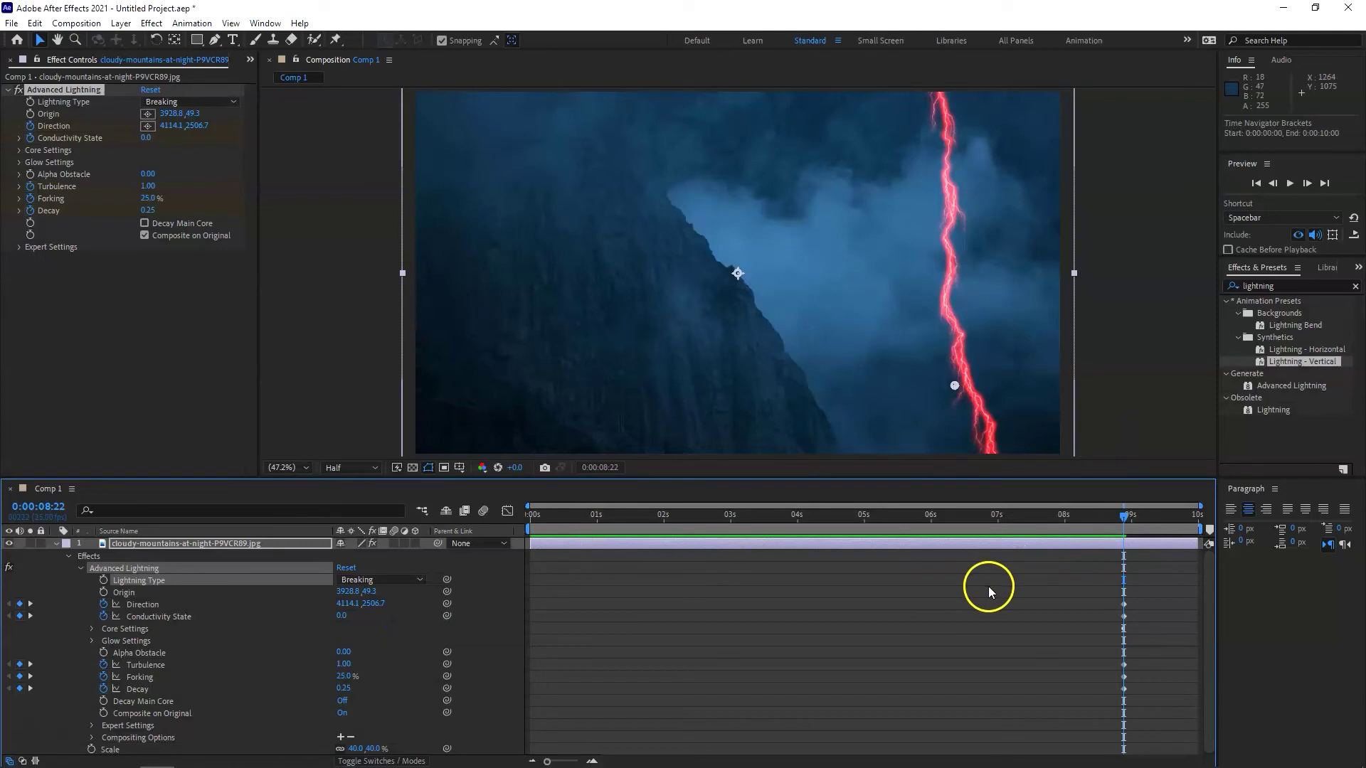
Step: Preview the Breaking lightning animation from around 6 seconds
{"action": "left_click", "coordinate": [831, 616]}
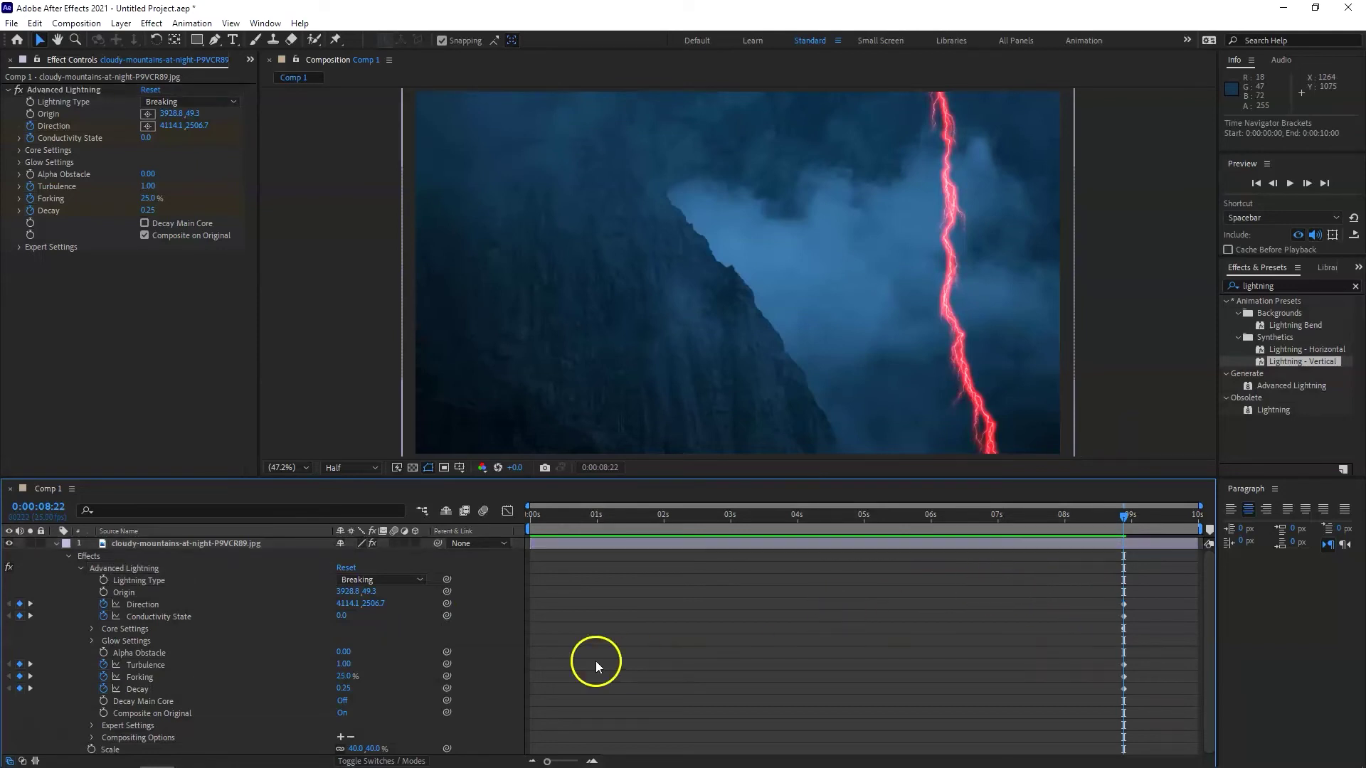
{"action": "left_click", "coordinate": [988, 515]}
{"action": "key", "text": "space"}
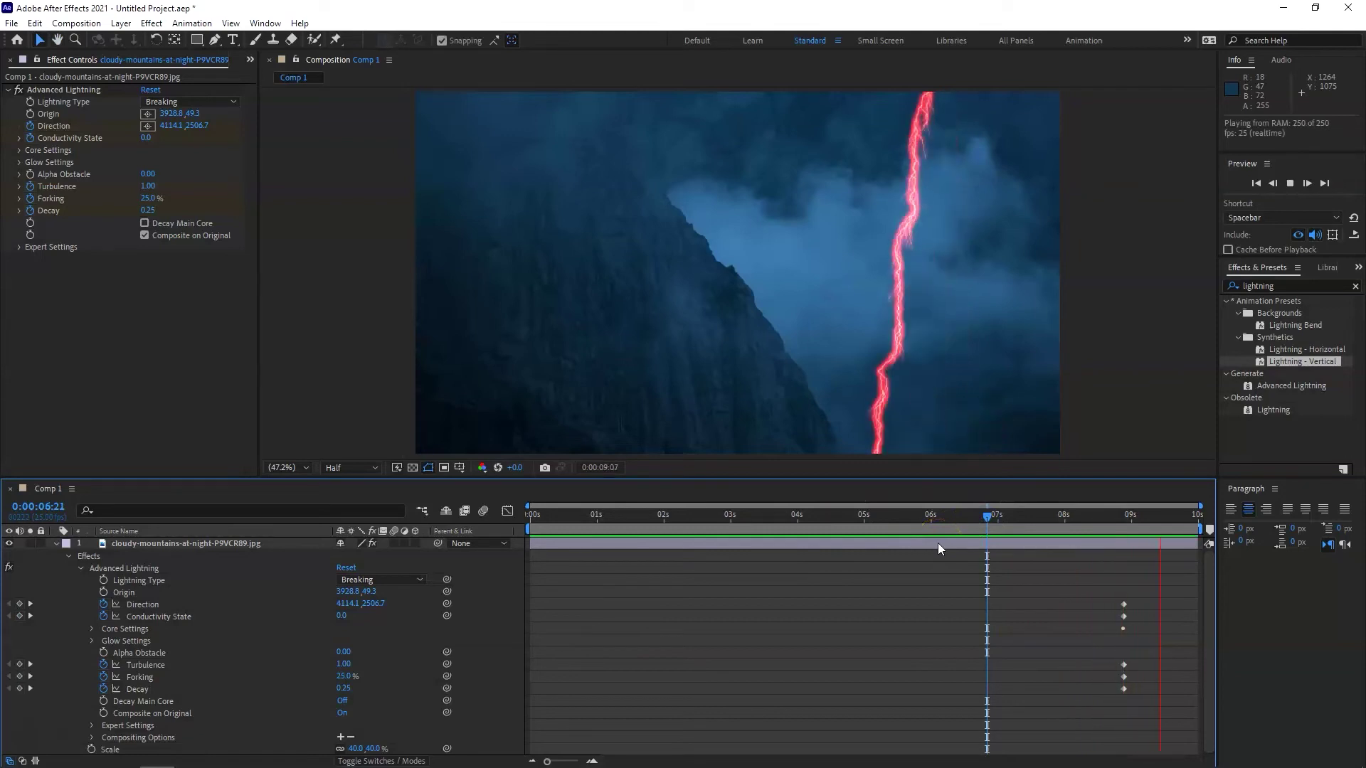
{"action": "left_click", "coordinate": [980, 552]}
{"action": "key", "text": "space"}
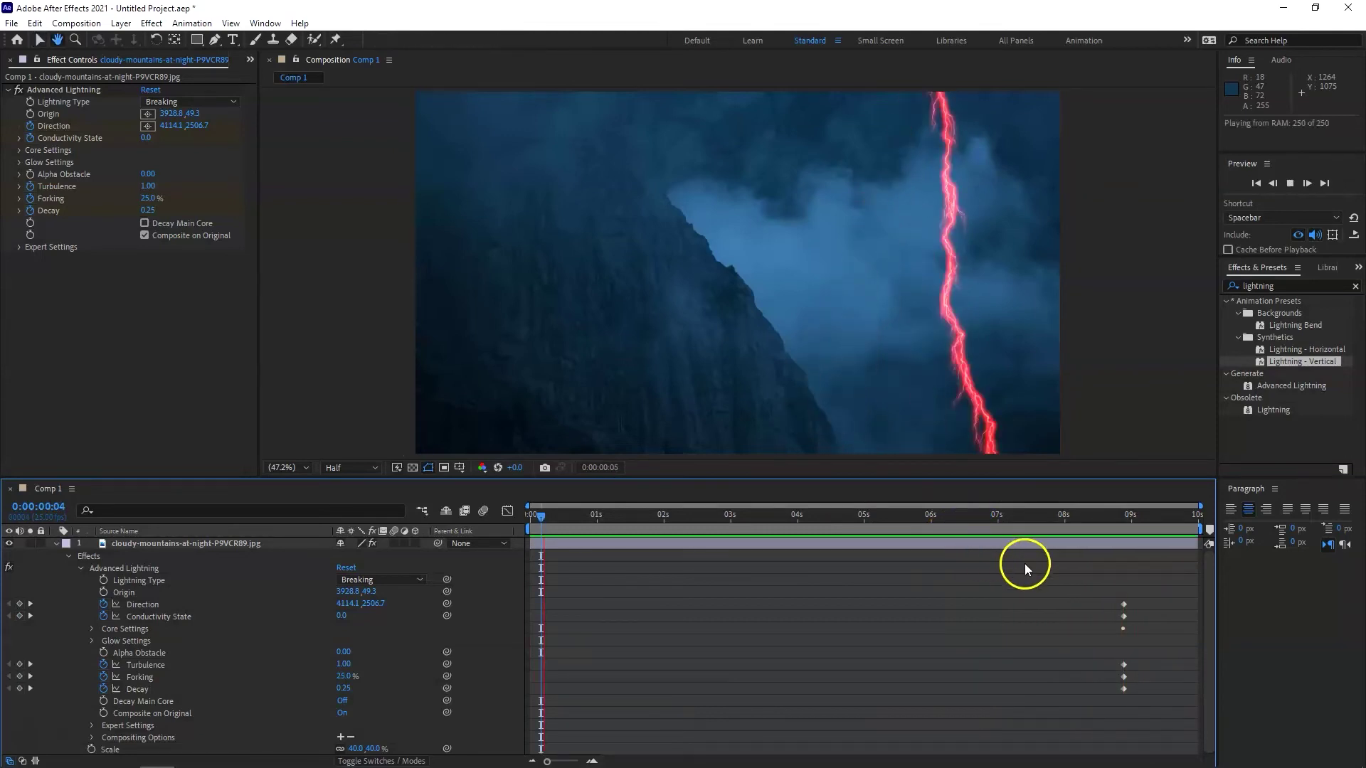
Step: Move the lightning keyframes from about 9 seconds to the start and preview
{"action": "left_click", "coordinate": [1104, 579]}
{"action": "left_click_drag", "start_coordinate": [1104, 579], "coordinate": [1153, 745]}
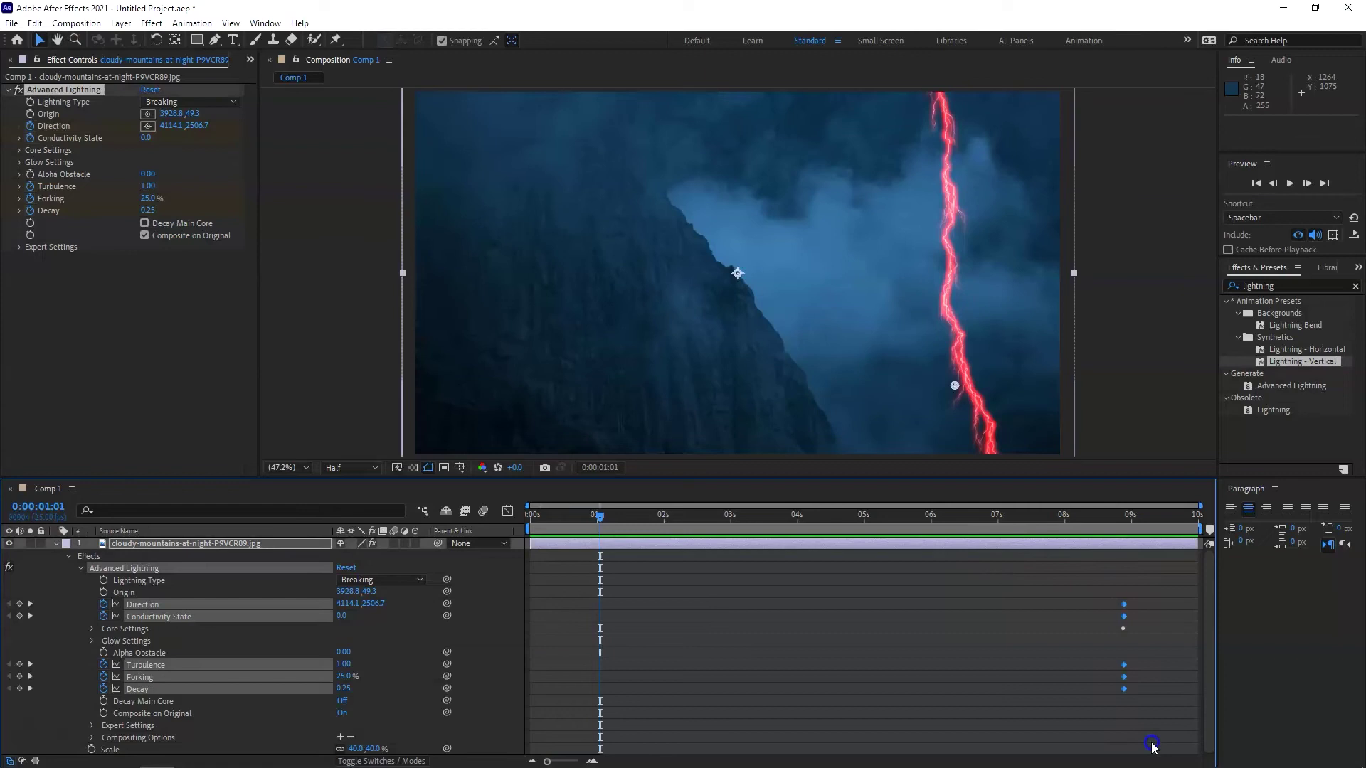
{"action": "left_click_drag", "start_coordinate": [1126, 607], "coordinate": [549, 600]}
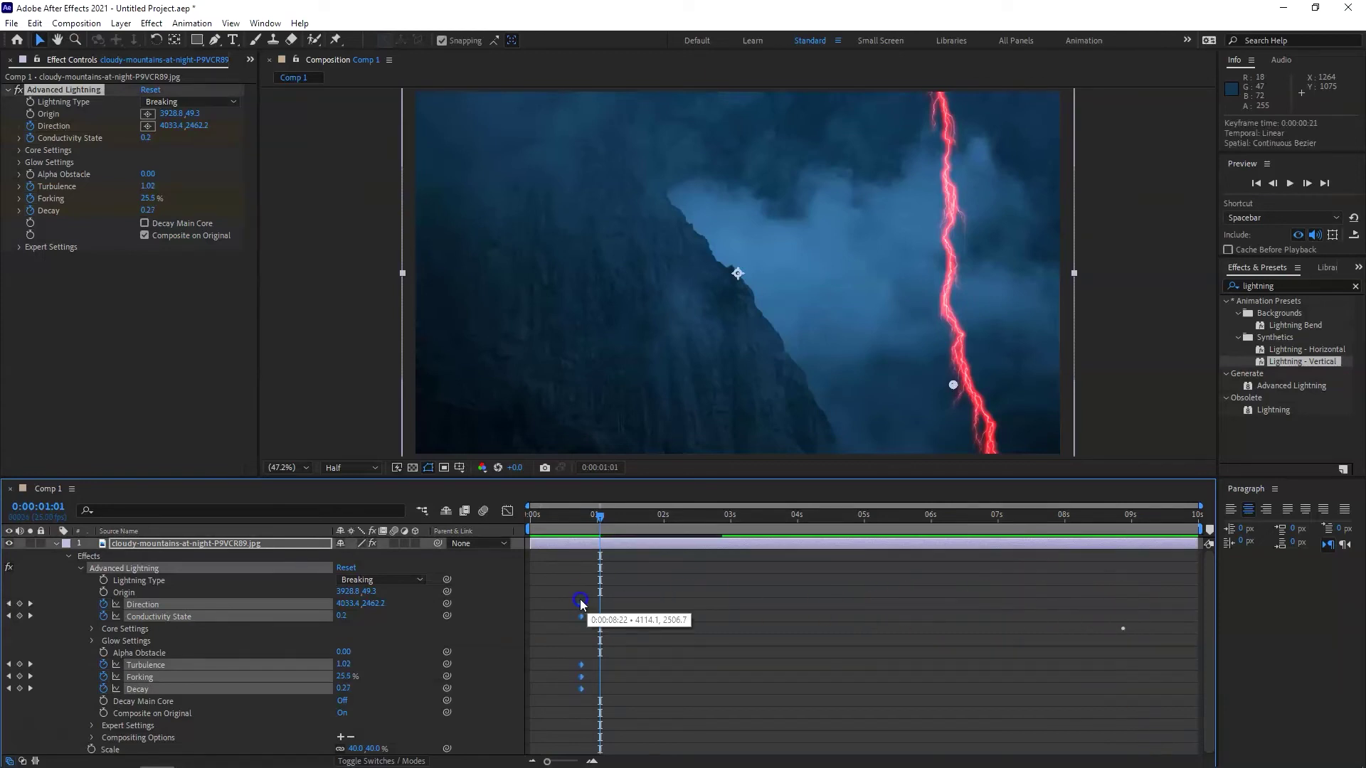
{"action": "key", "text": "space"}
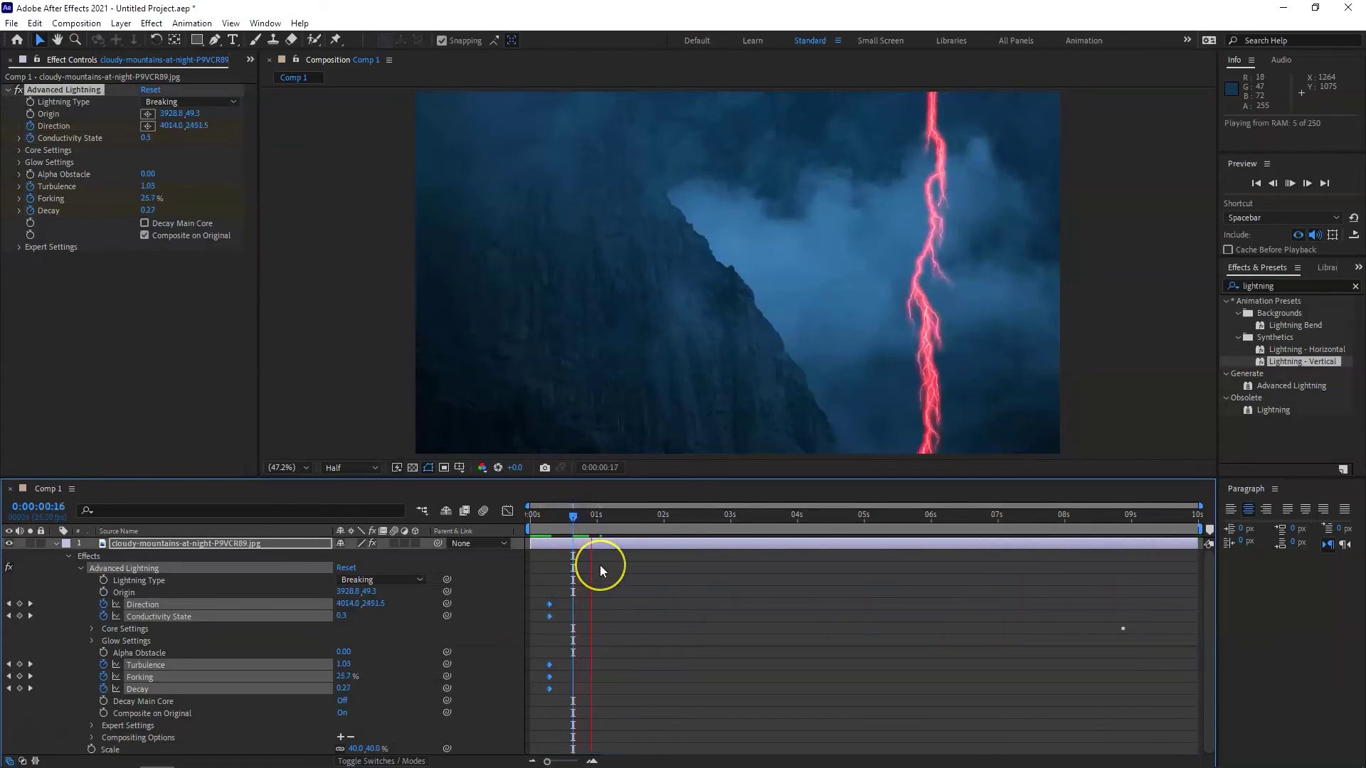
Step: Switch the Lightning Type to Bouncey and preview it from near the start
{"action": "left_click", "coordinate": [373, 579]}
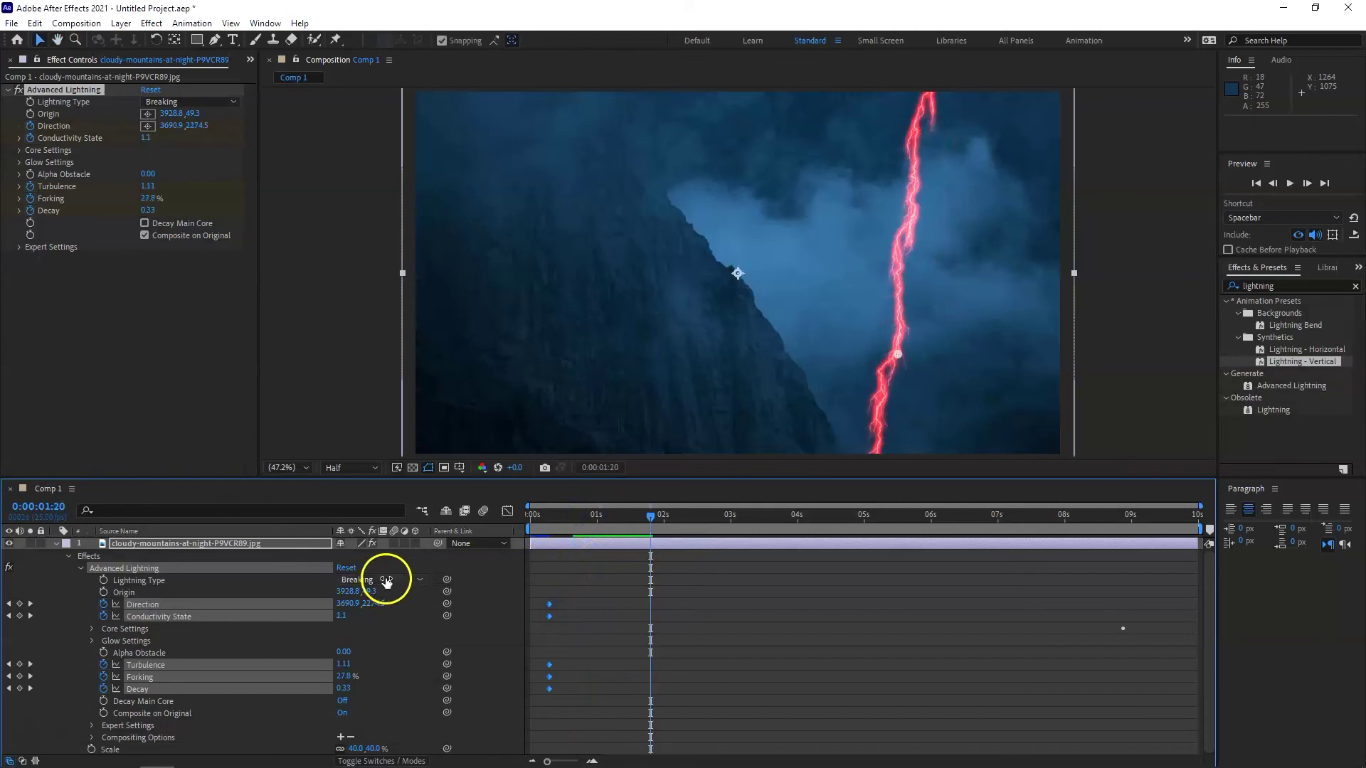
{"action": "left_click", "coordinate": [388, 580]}
{"action": "left_click", "coordinate": [387, 642]}
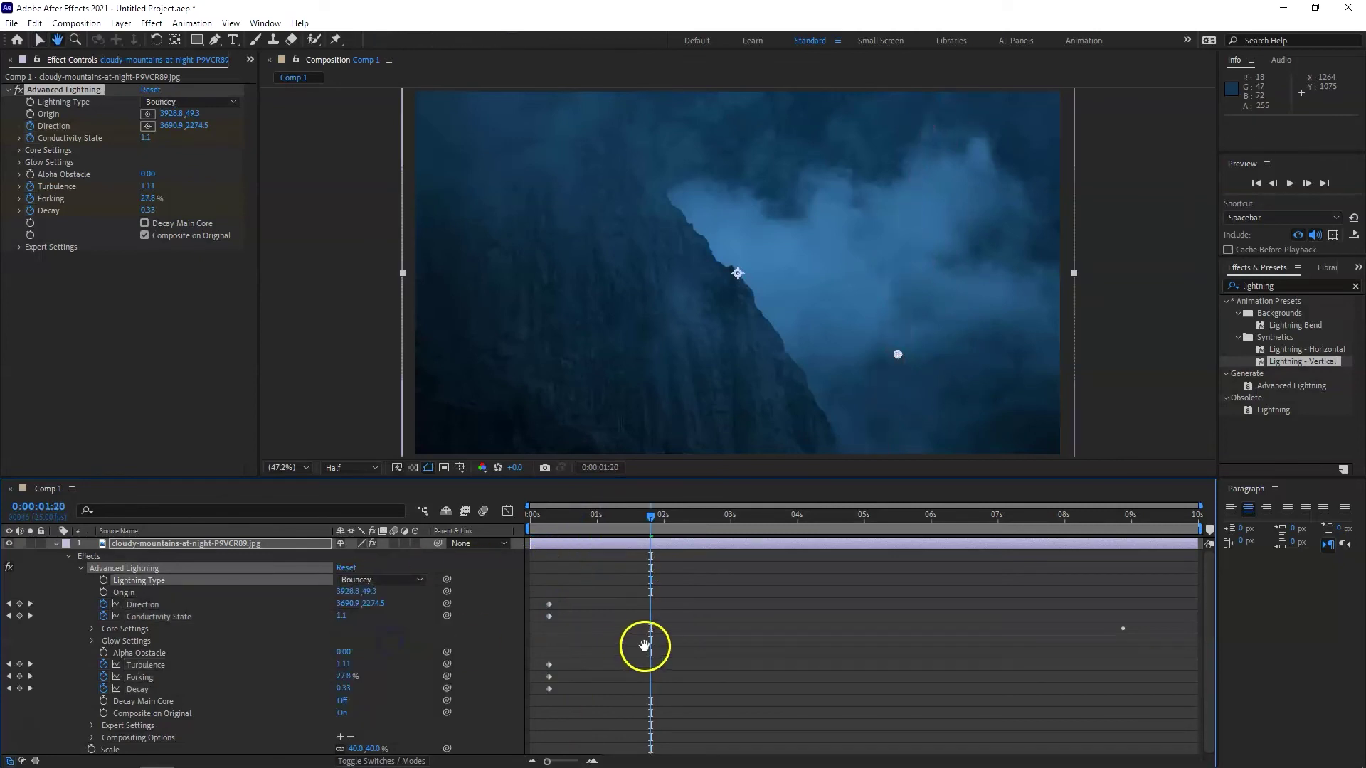
{"action": "key", "text": "space"}
{"action": "left_click", "coordinate": [565, 513]}
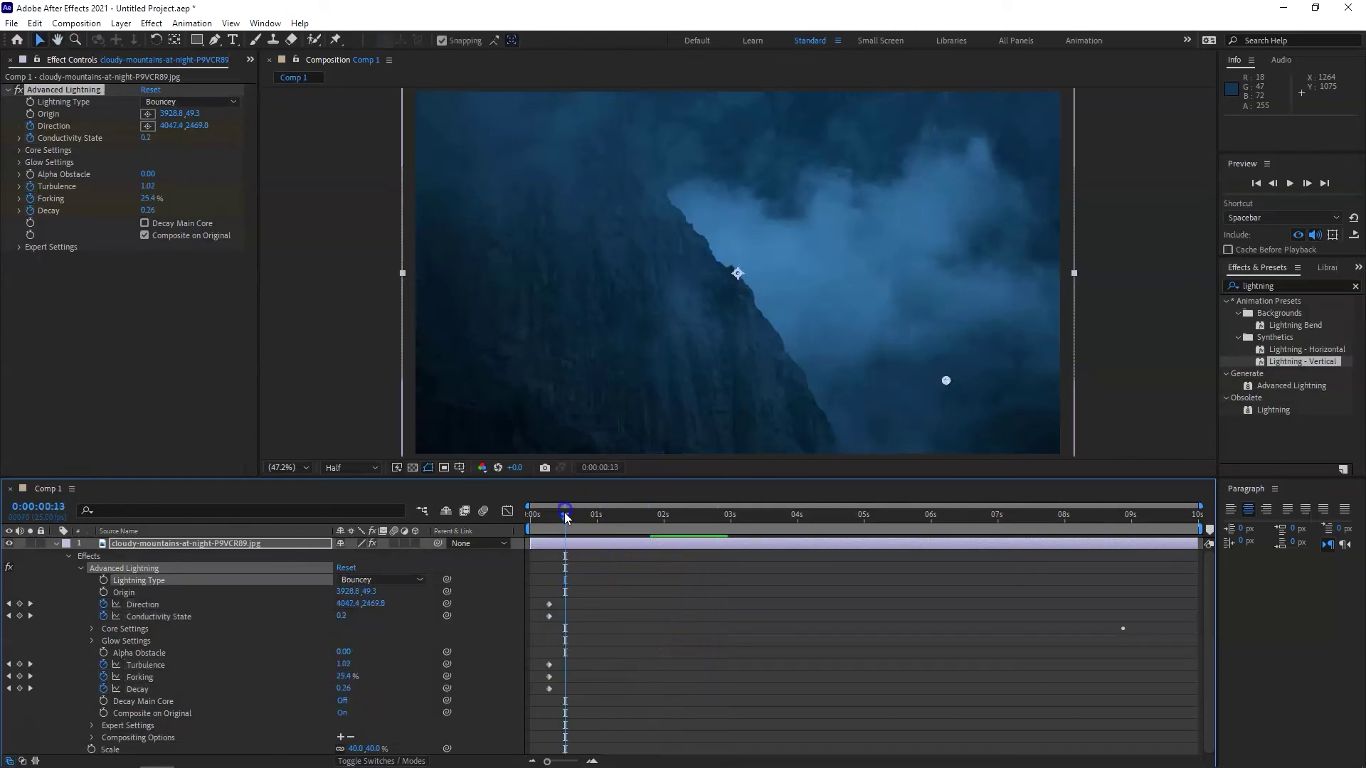
{"action": "key", "text": "space"}
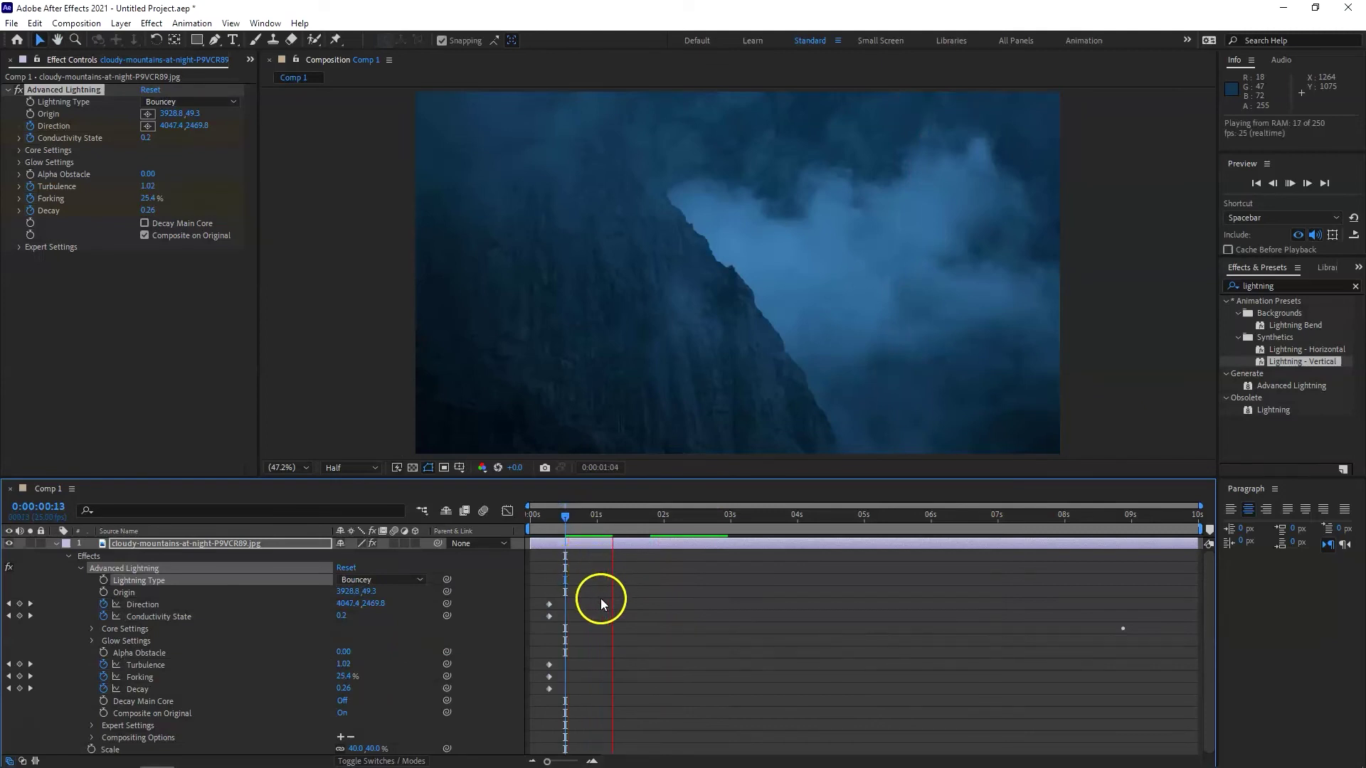
{"action": "key", "text": "space"}
Step: Change the Lightning Type to Anywhere and preview the result
{"action": "left_click", "coordinate": [404, 578]}
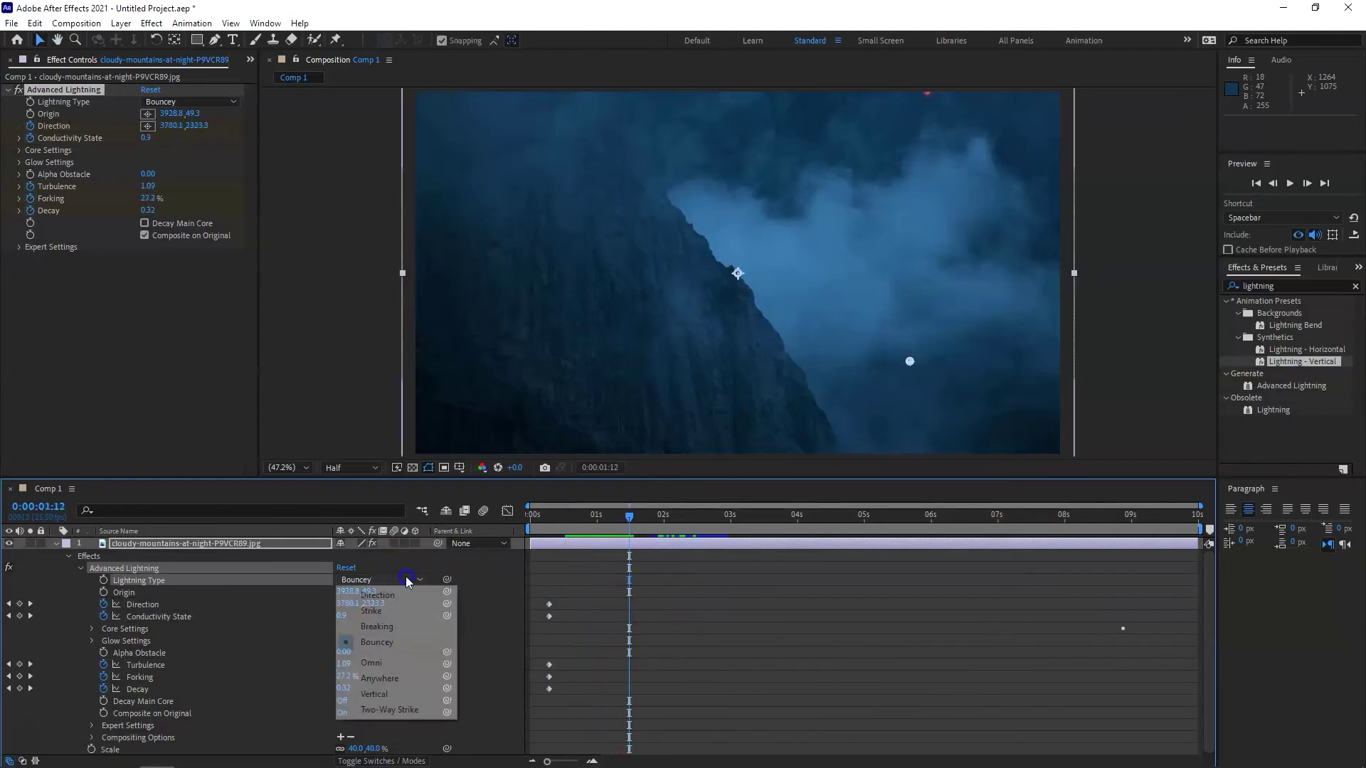
{"action": "left_click", "coordinate": [406, 679]}
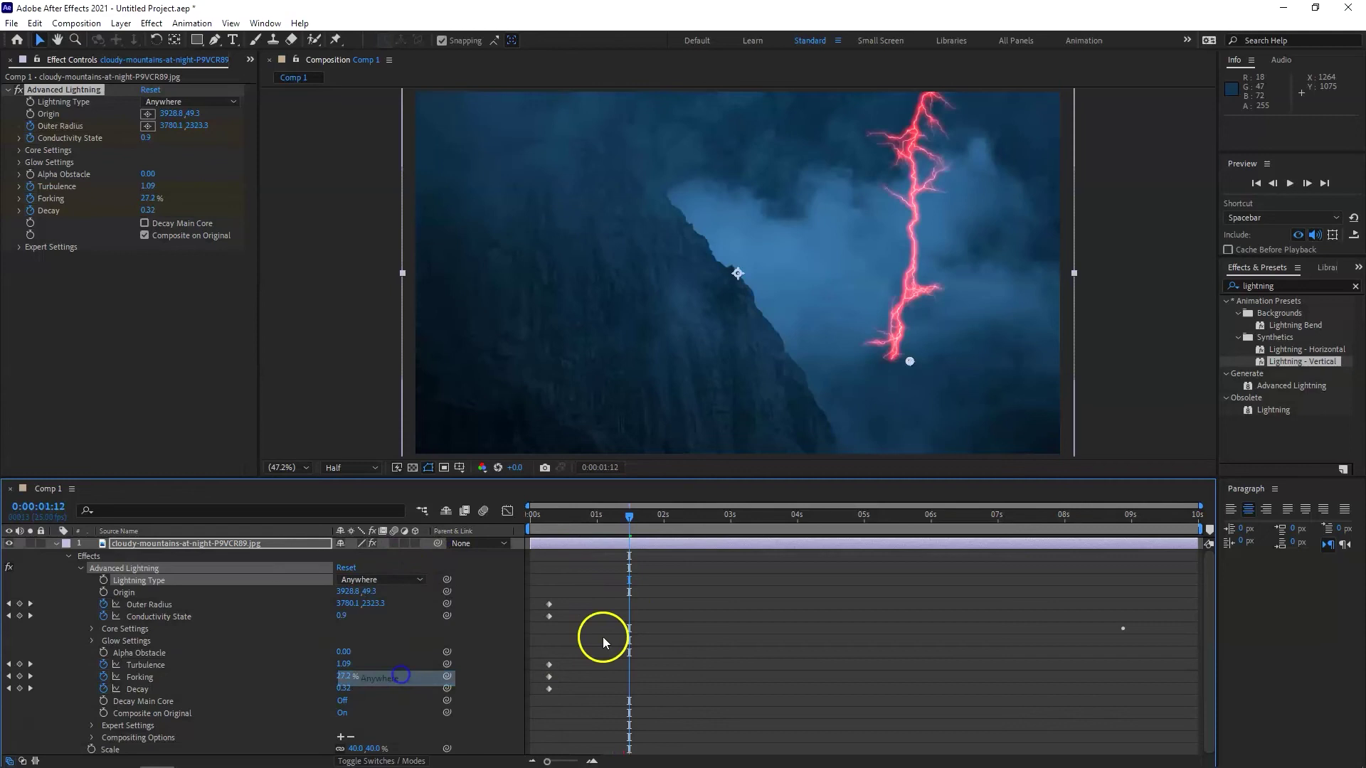
{"action": "left_click", "coordinate": [560, 528]}
{"action": "key", "text": "space"}
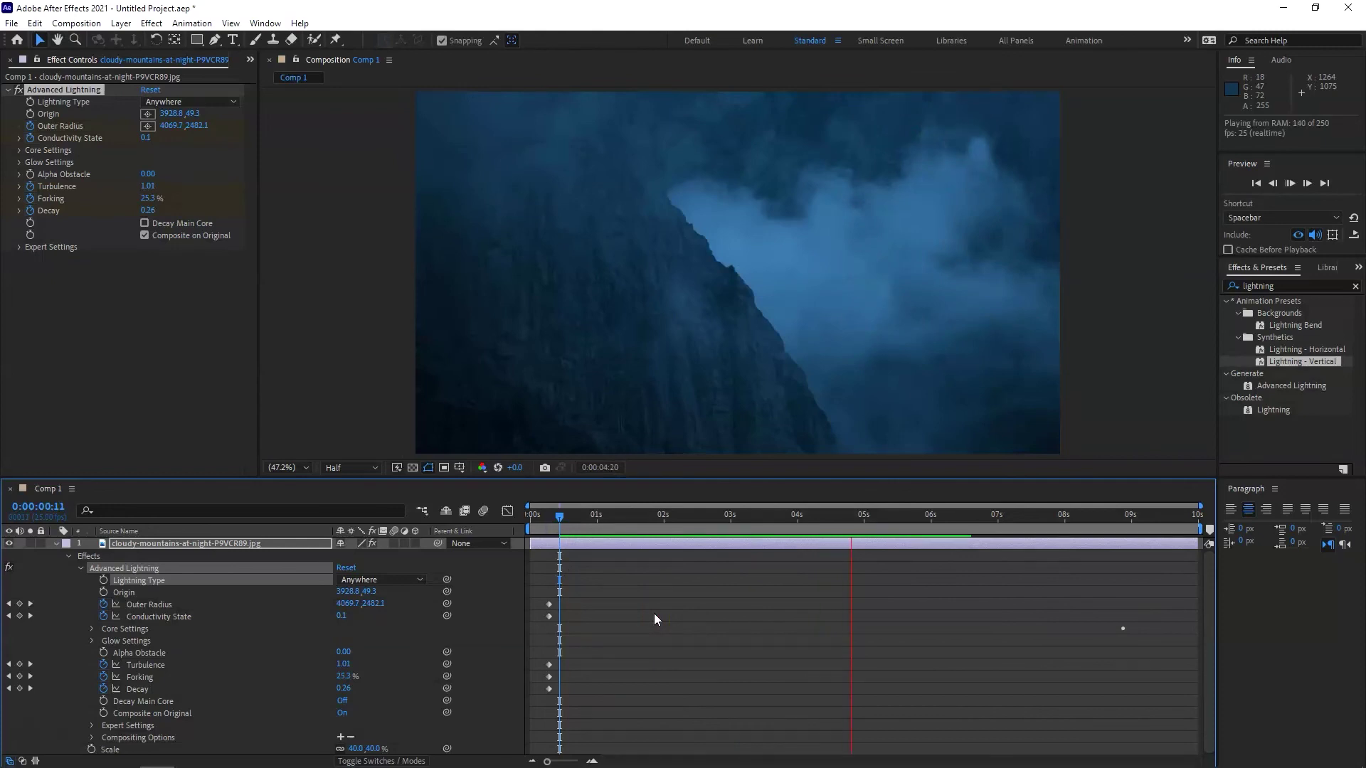
{"action": "key", "text": "space"}
{"action": "left_click", "coordinate": [380, 580]}
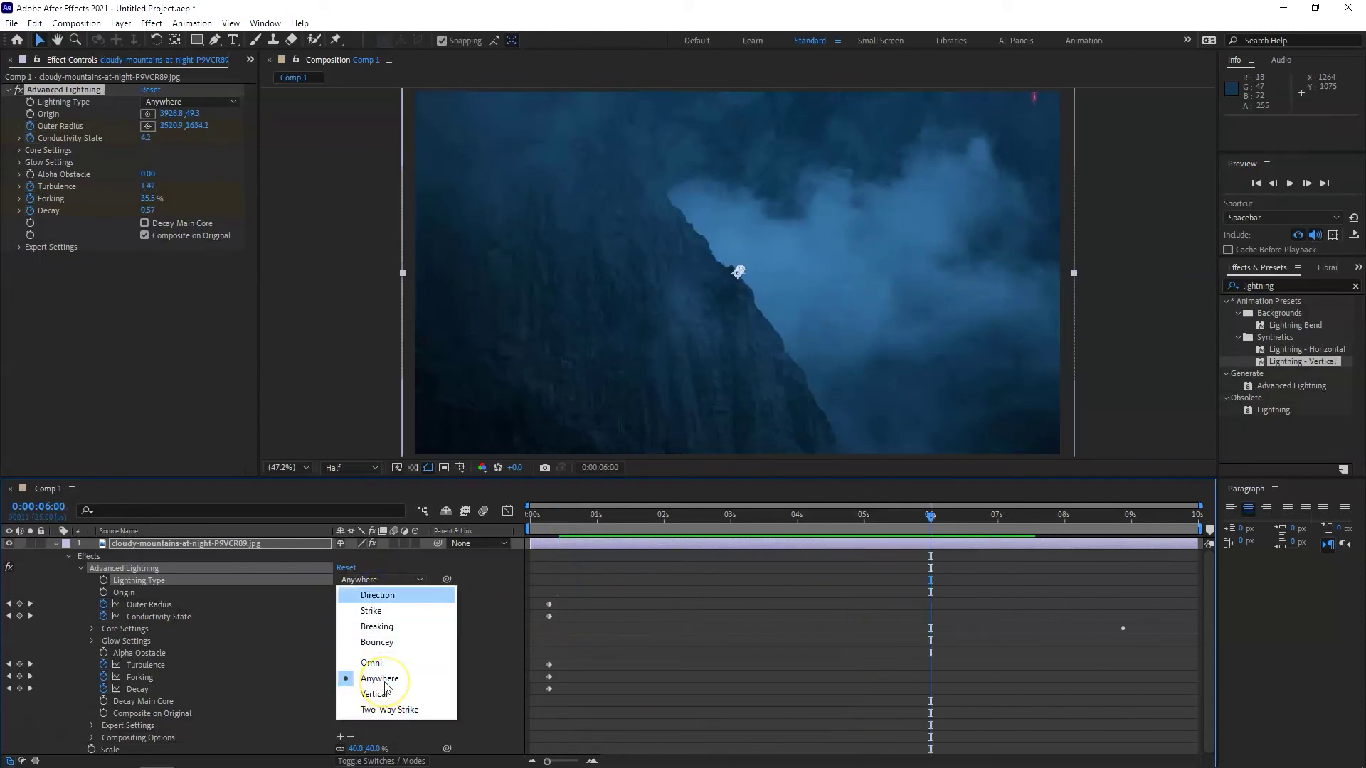
Step: Set Advanced Lightning's type to Direction and preview the red-glowing diagonal bolt from near the start
{"action": "left_click", "coordinate": [375, 595]}
{"action": "left_click", "coordinate": [567, 516]}
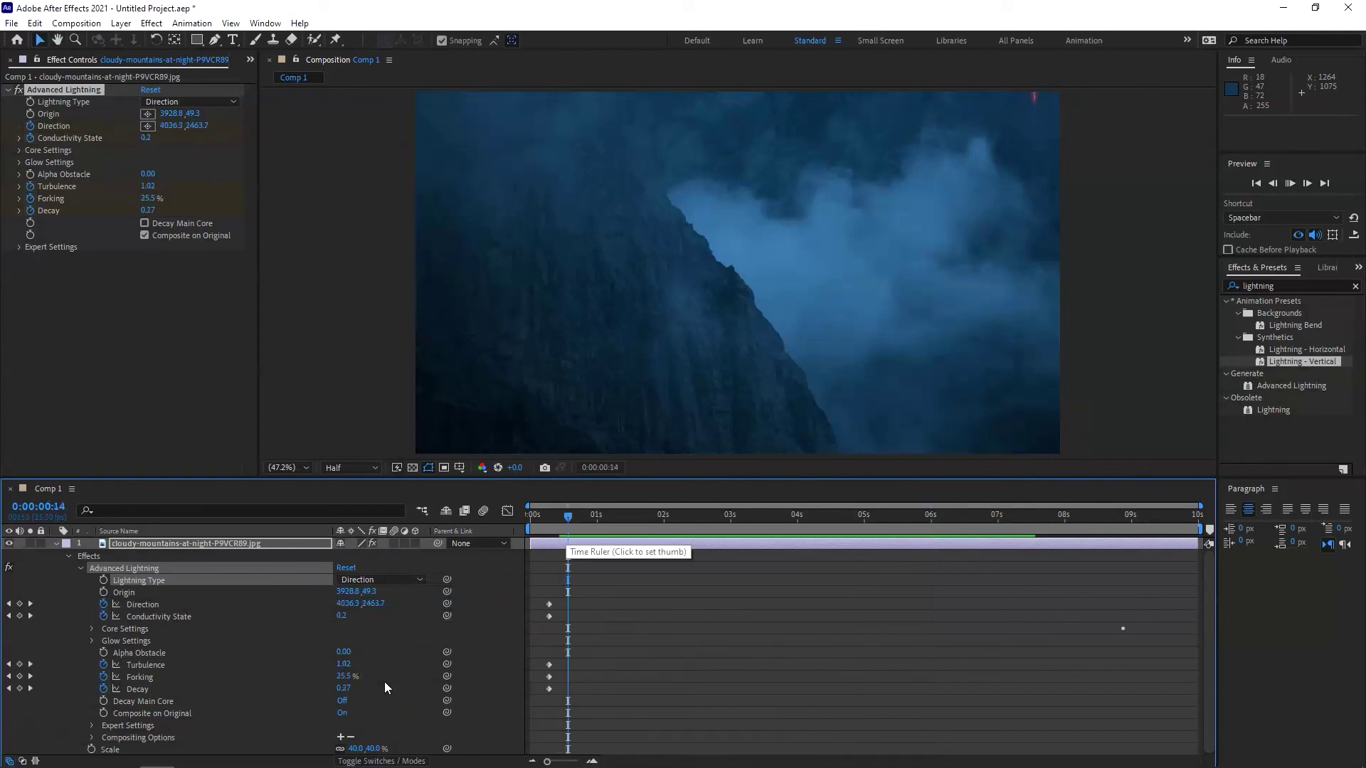
{"action": "left_click", "coordinate": [579, 548]}
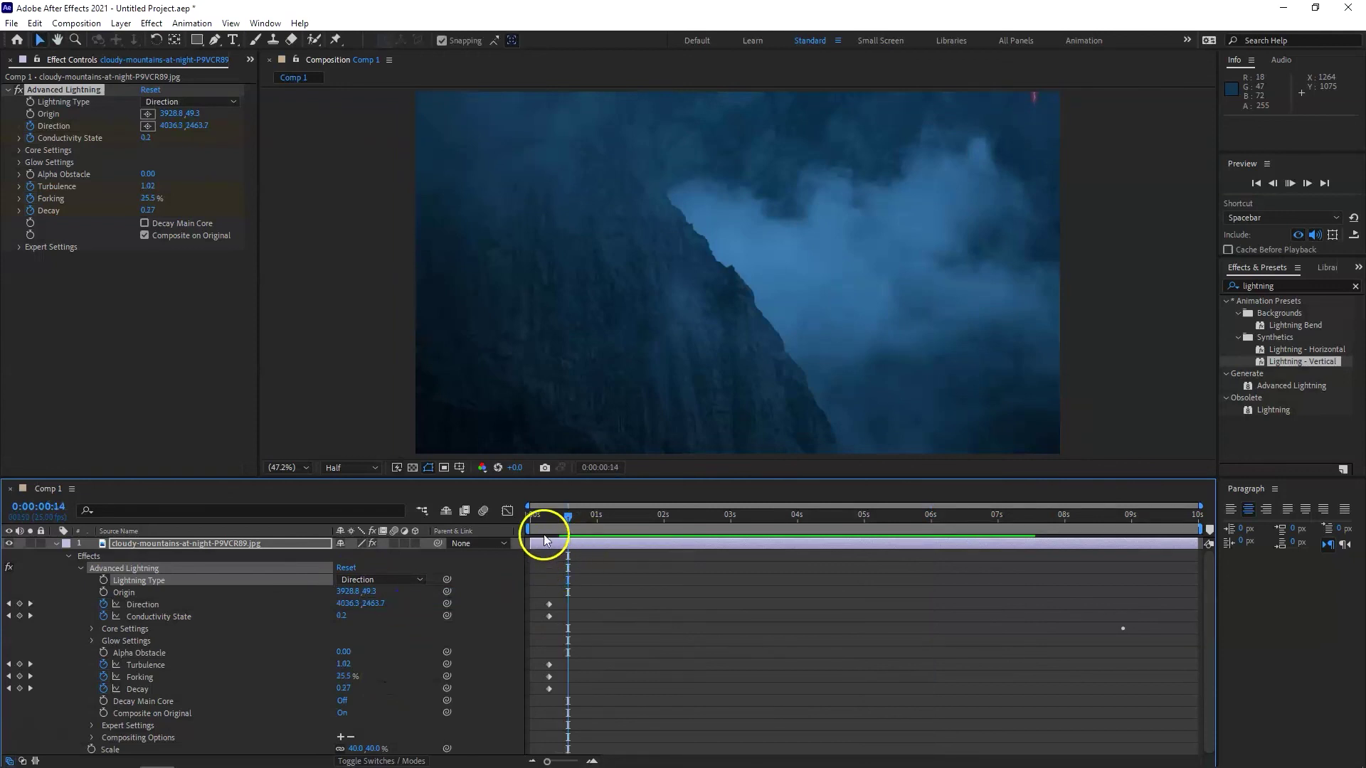
{"action": "key", "text": "space"}
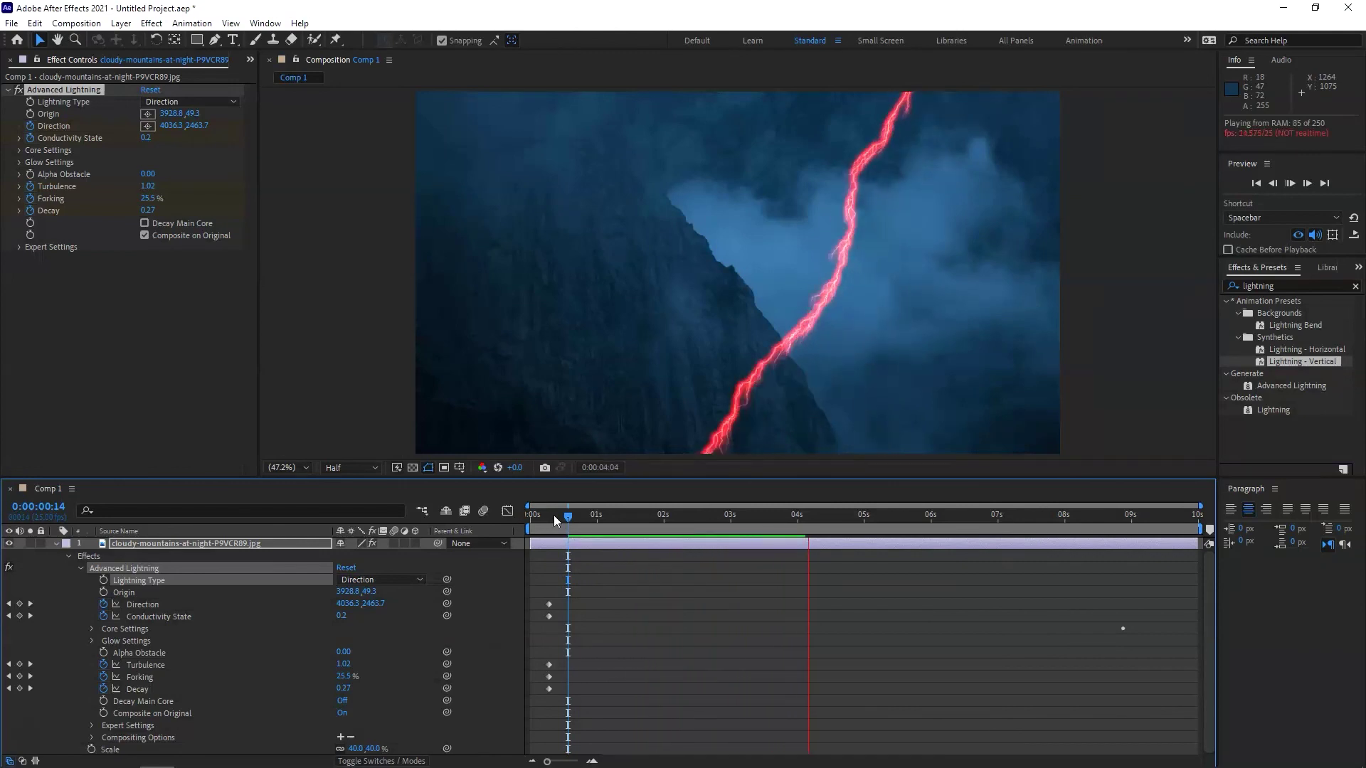
{"action": "left_click", "coordinate": [548, 518]}
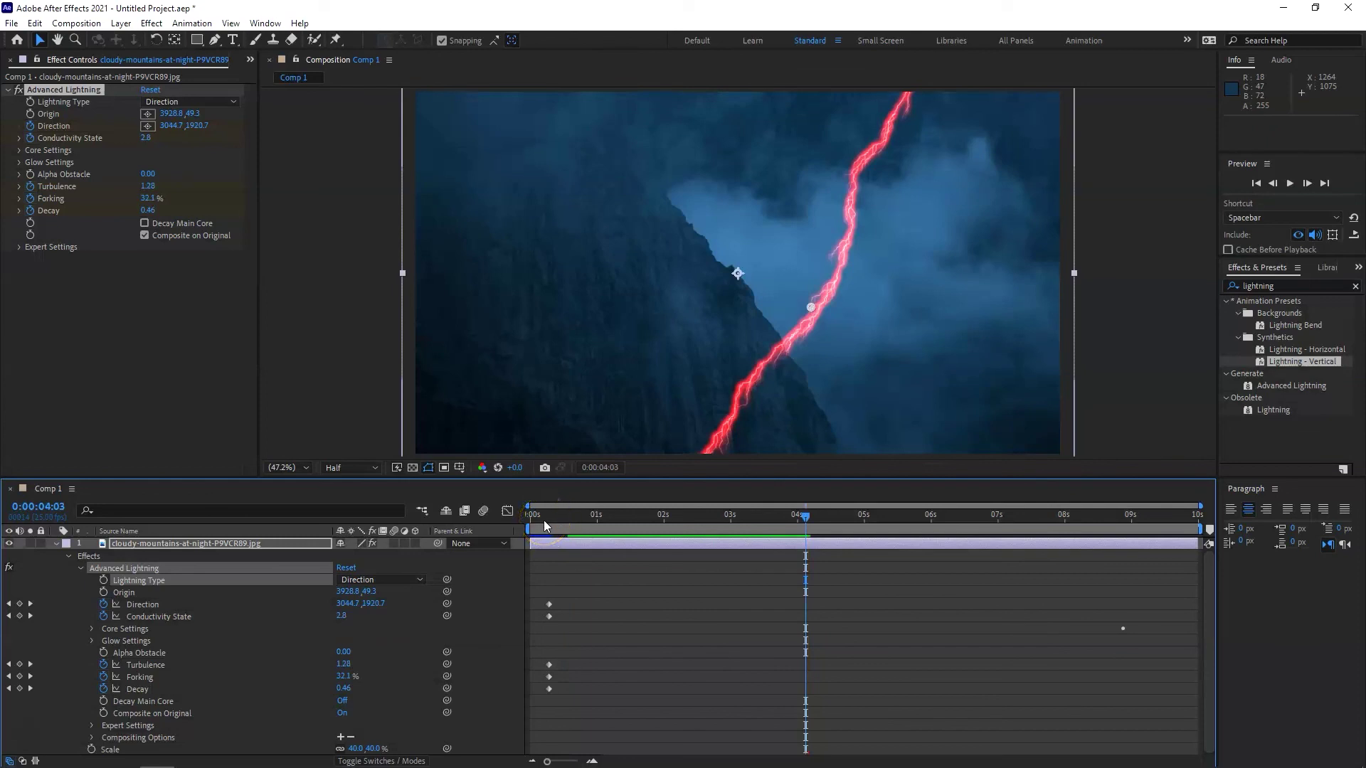
{"action": "left_click", "coordinate": [449, 526]}
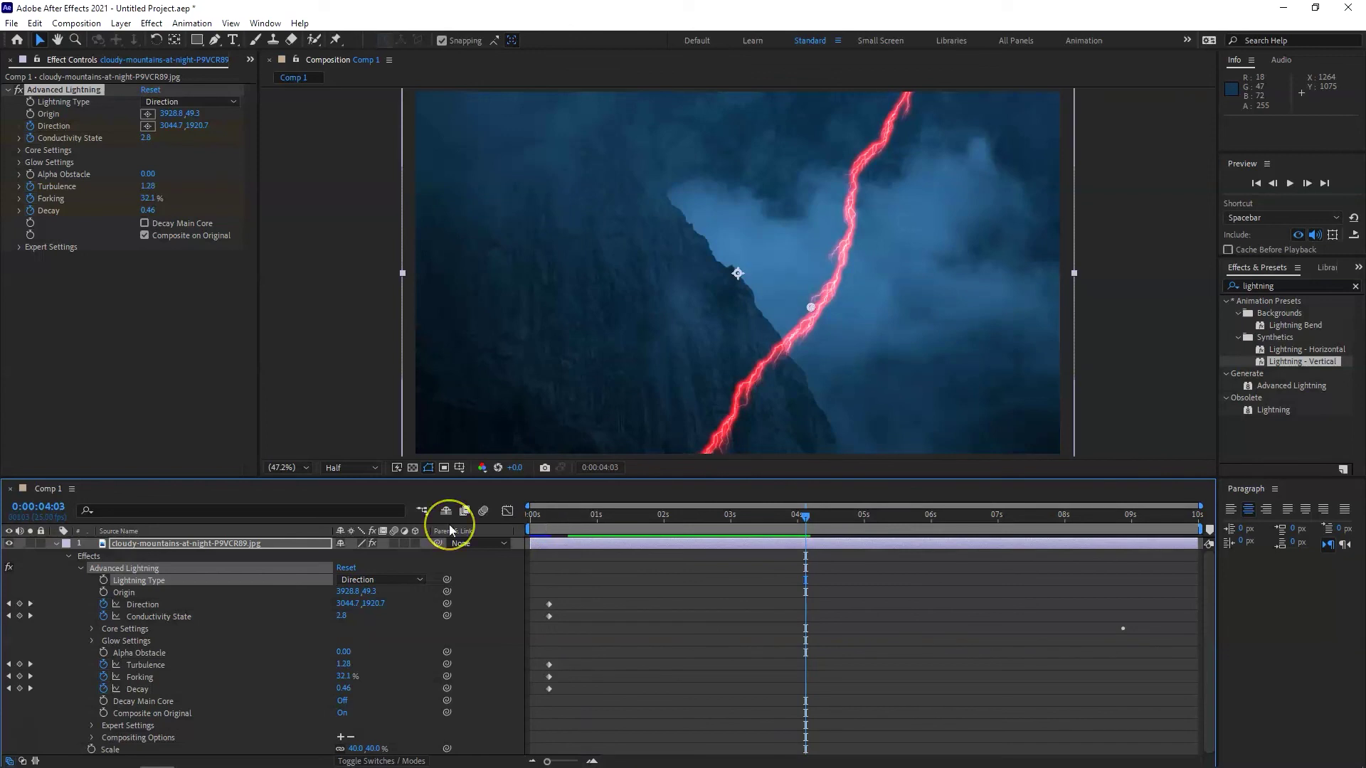